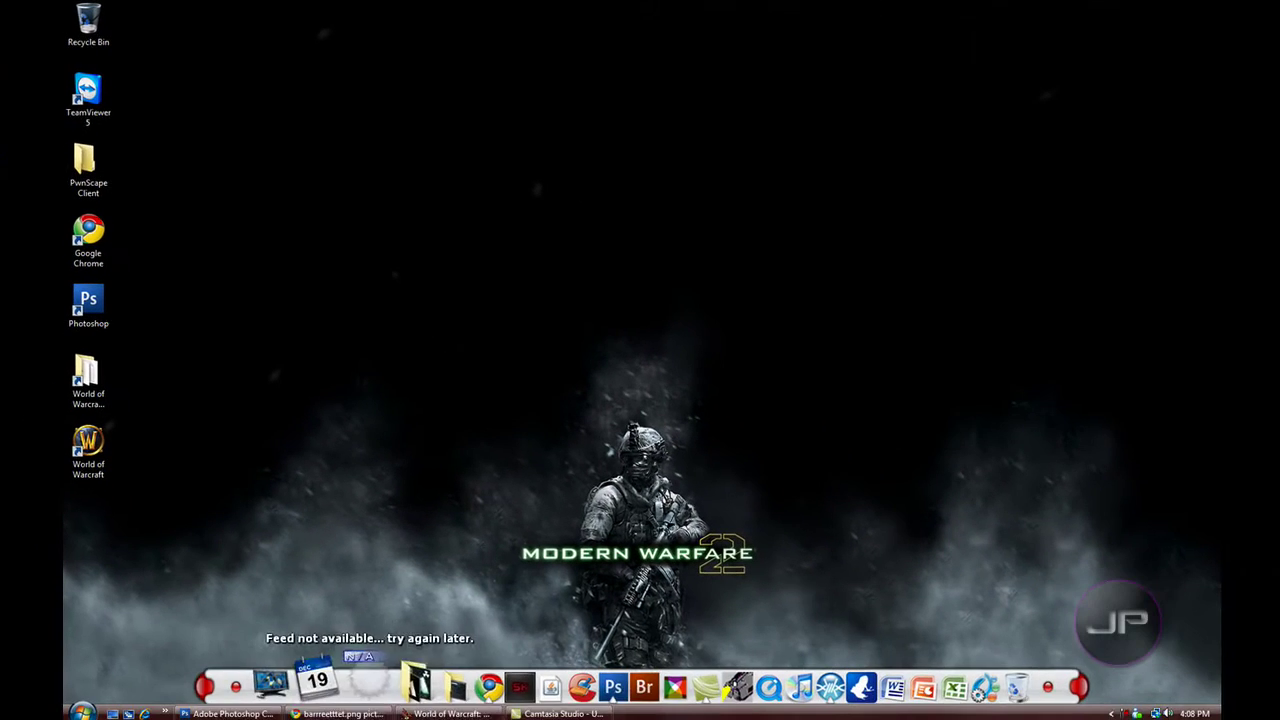
# - Switch Chrome to the GameBattles profile page and scroll down and back up through it
pyautogui.click(340, 711)
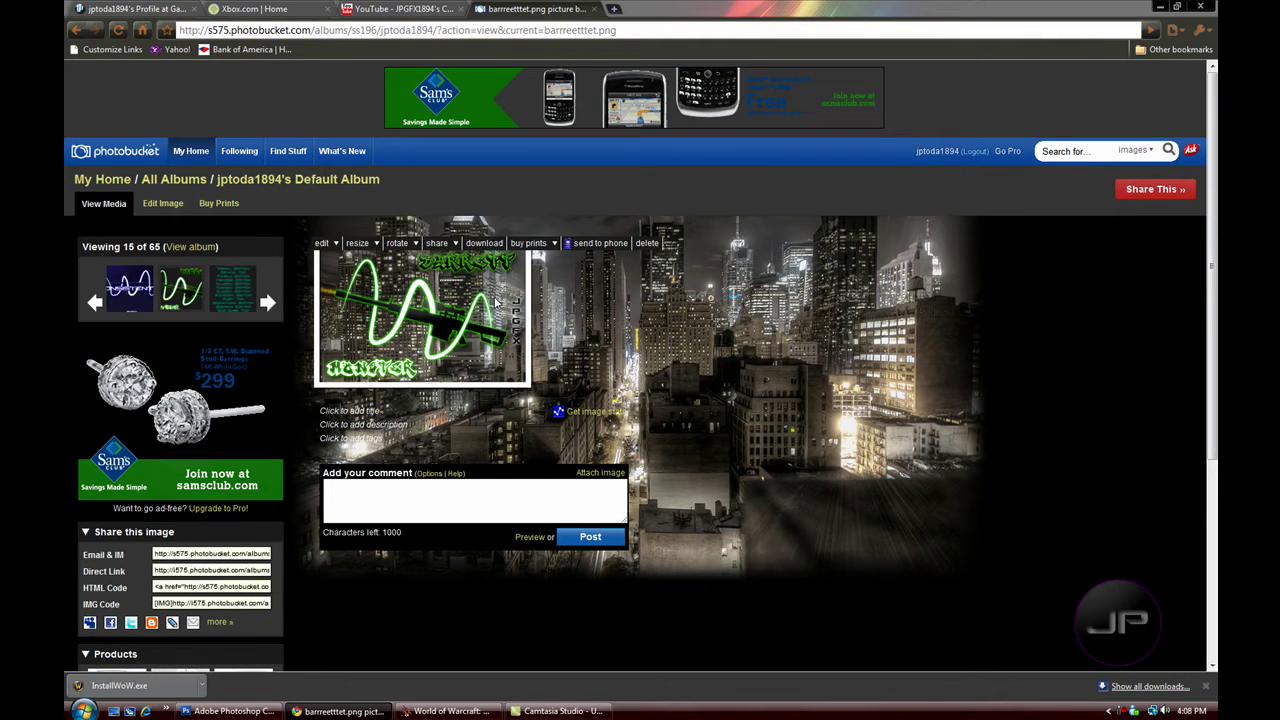
pyautogui.click(141, 8)
pyautogui.scroll(-4, 579, 377)
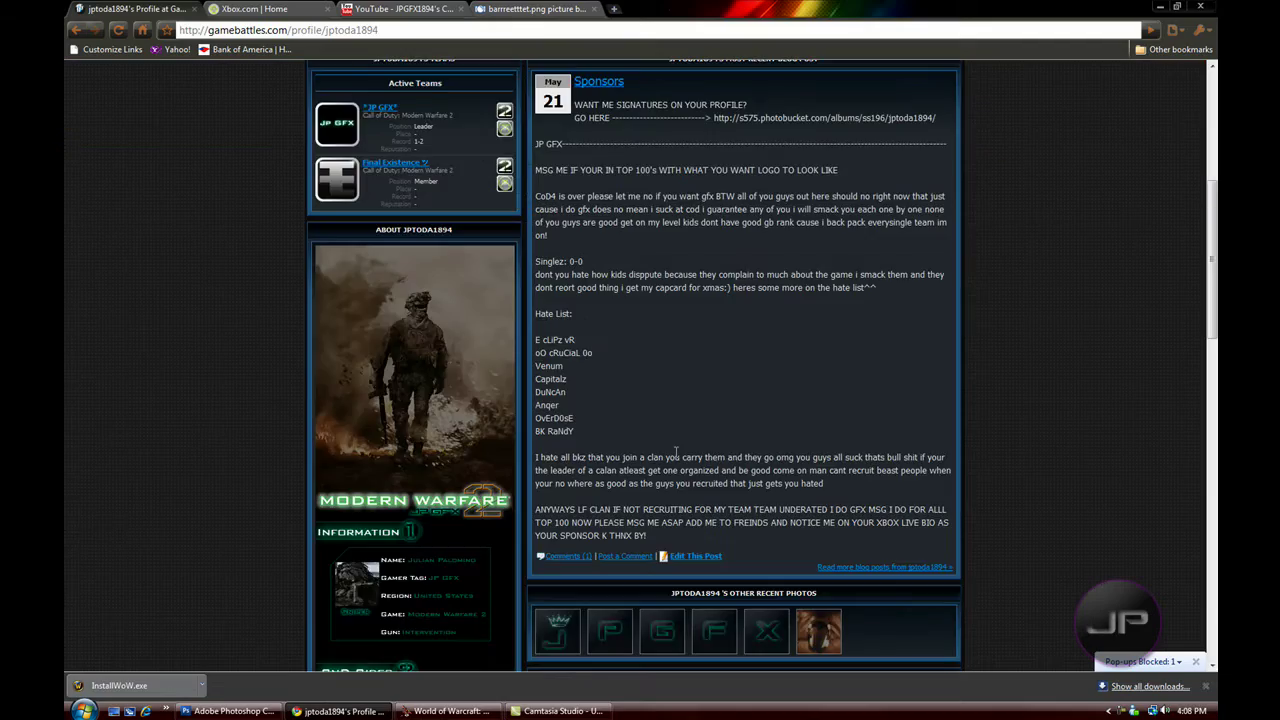
pyautogui.scroll(-2, 381, 386)
pyautogui.scroll(-4, 410, 533)
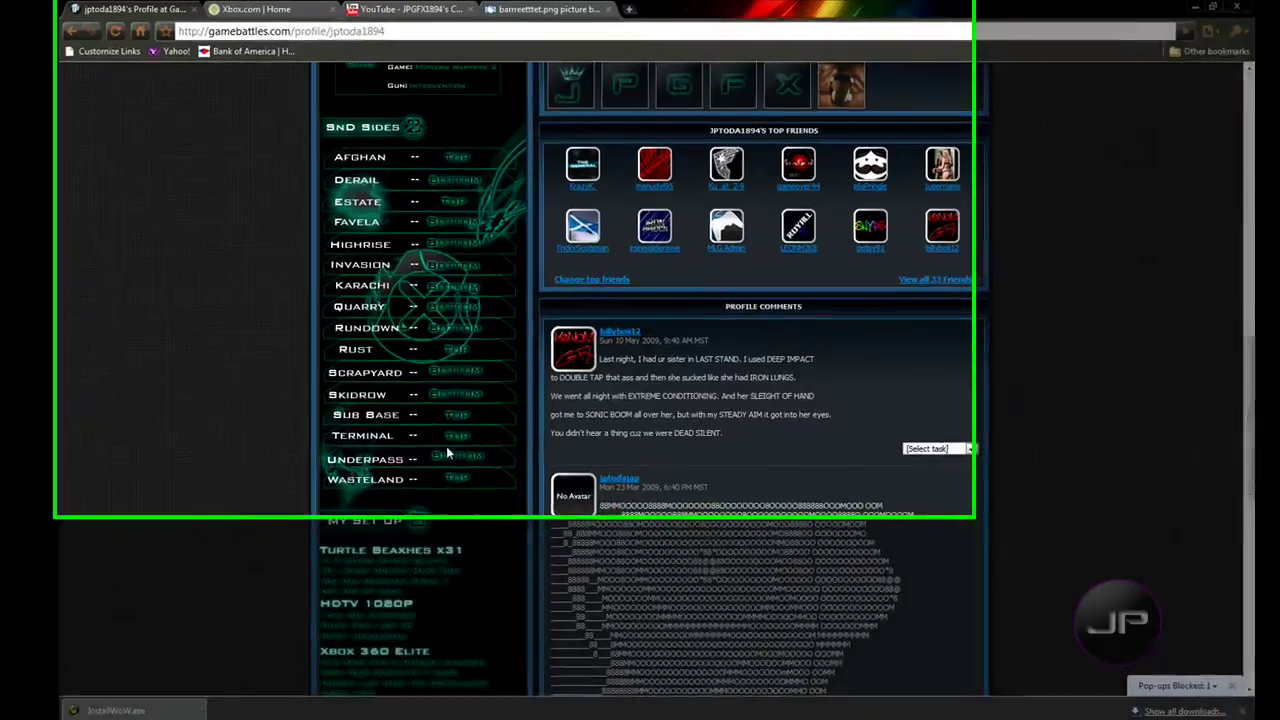
pyautogui.scroll(1, 514, 612)
pyautogui.scroll(3, 437, 445)
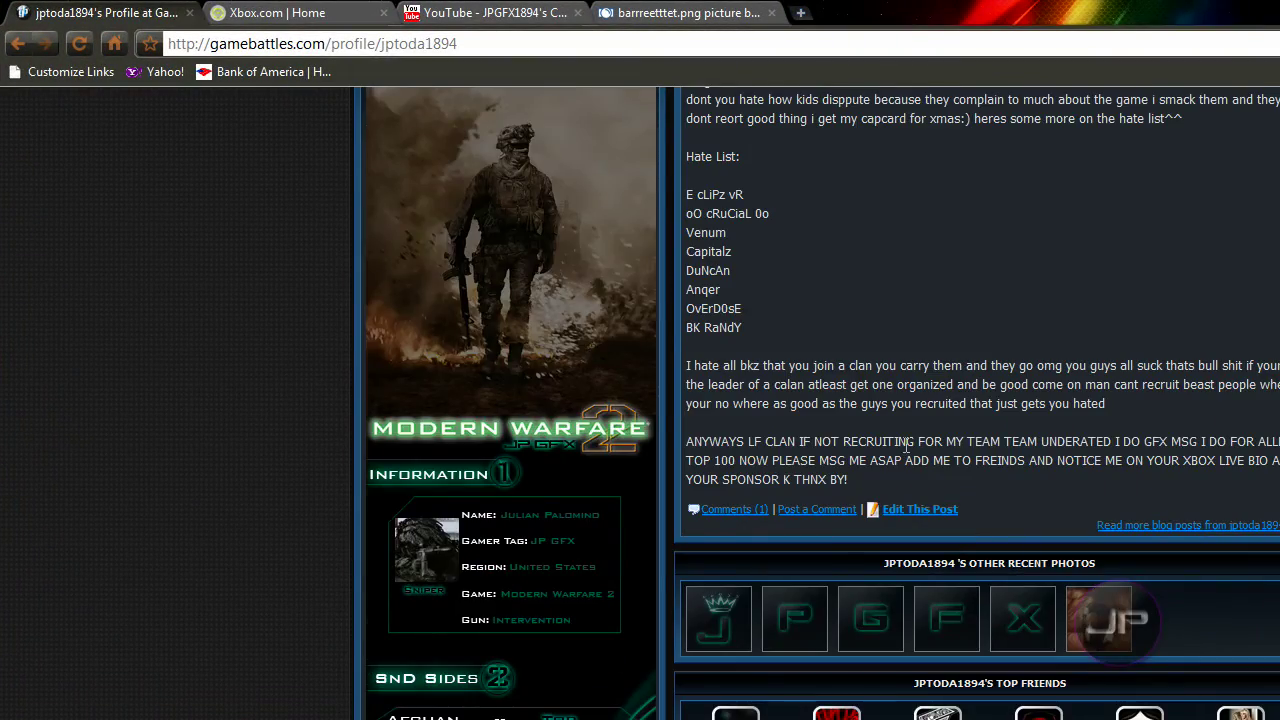
pyautogui.scroll(8, 549, 262)
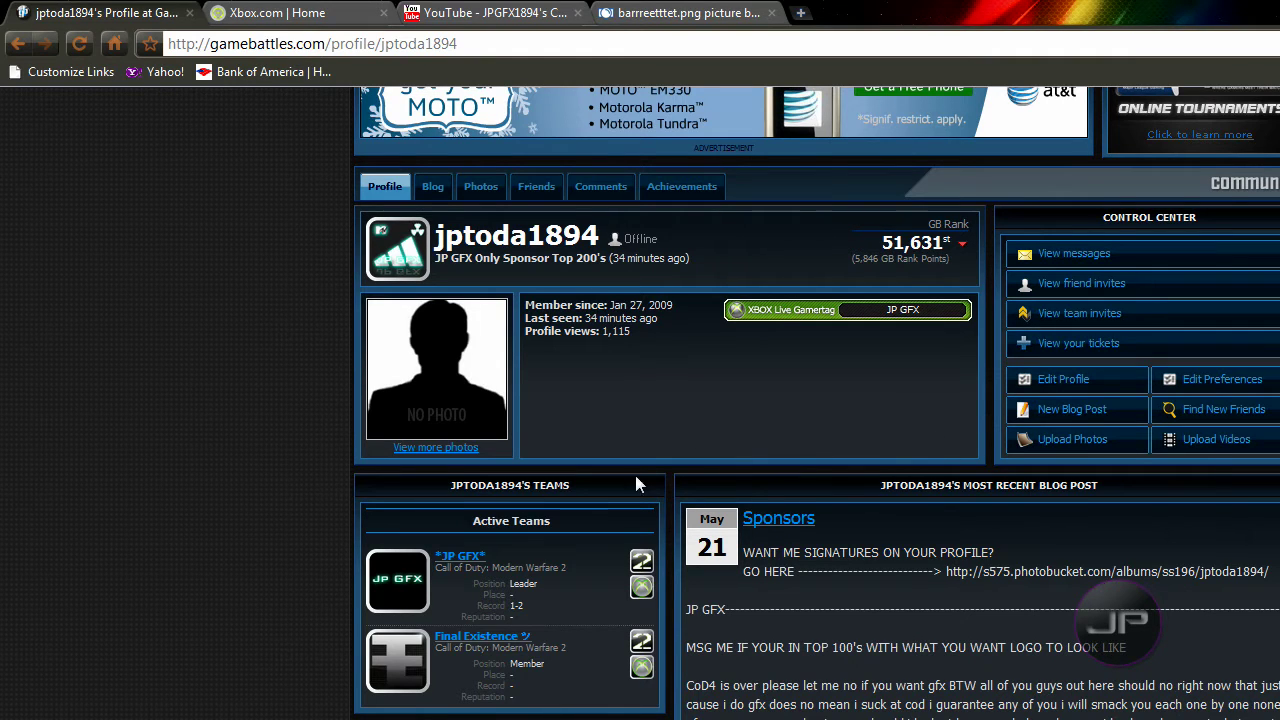
pyautogui.scroll(3, 983, 168)
pyautogui.moveTo(1036, 219)
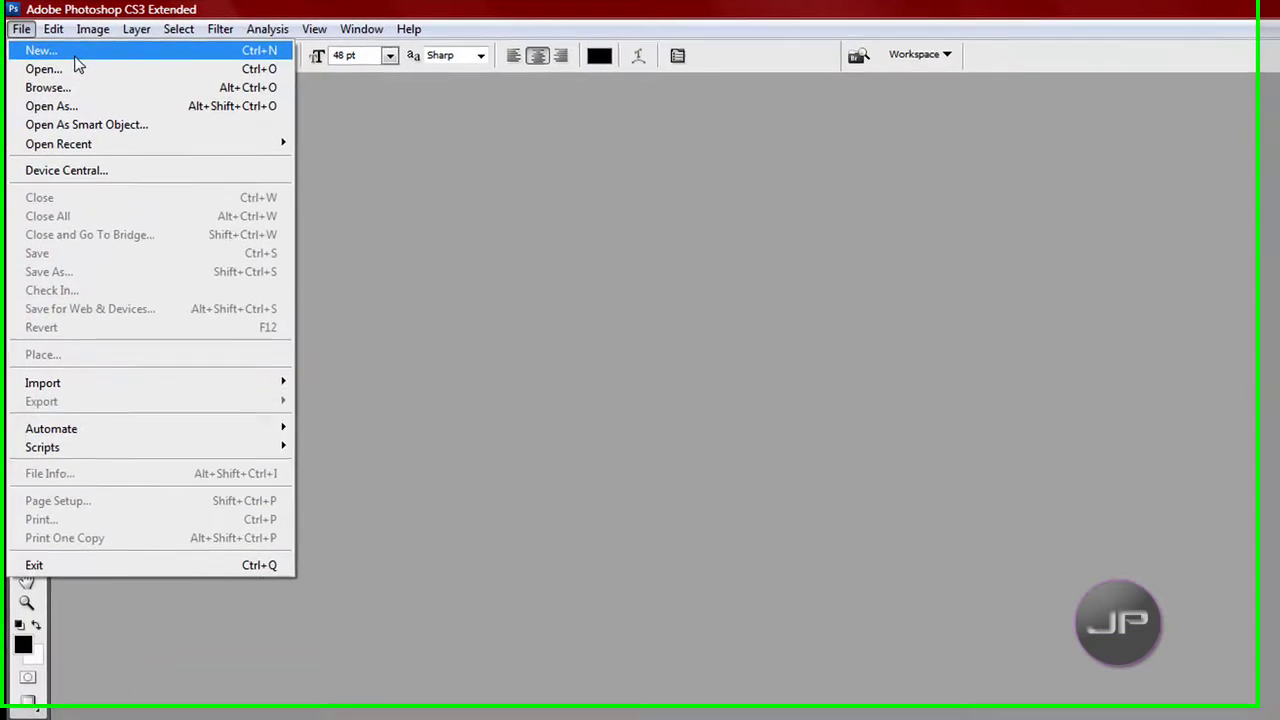
# - Dismiss the File menu and create a new transparent document with Ctrl+N
pyautogui.click(486, 263)
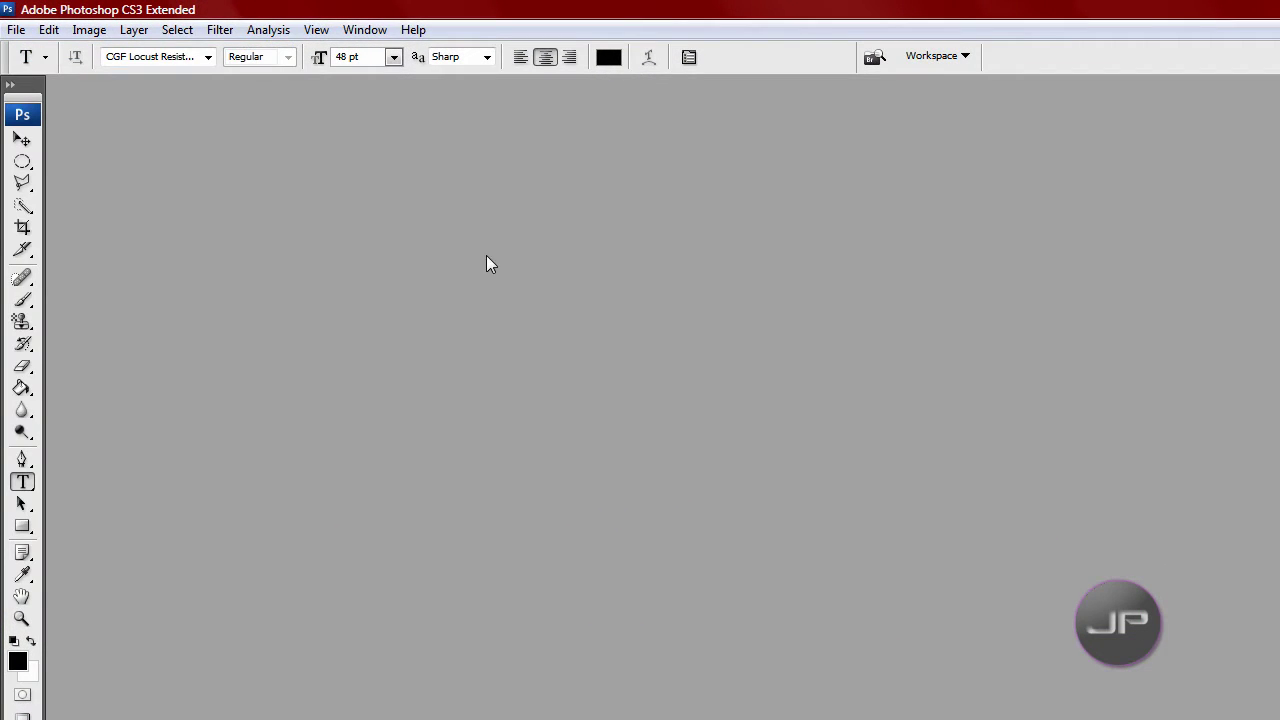
pyautogui.hotkey('ctrl', 'n')
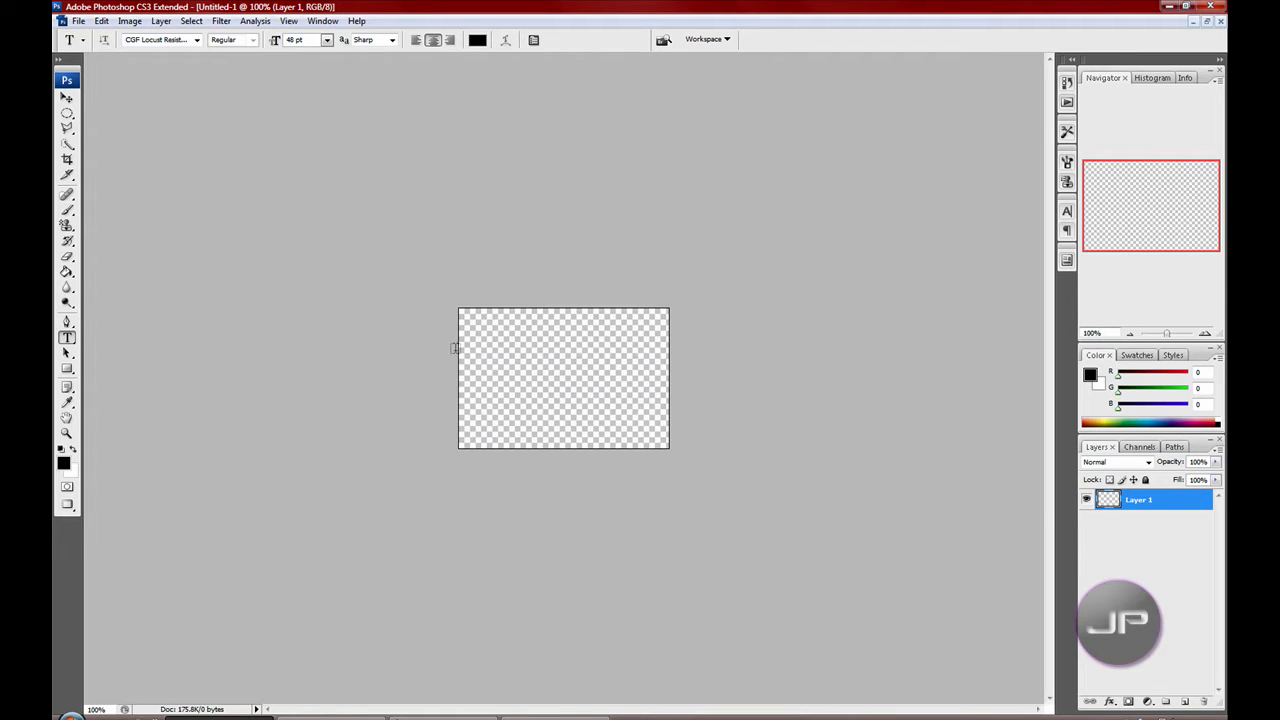
# - Drag a text box across the canvas and type 'JP GFX' in CGF Locust Resistance
pyautogui.moveTo(457, 350); pyautogui.dragTo(667, 388)
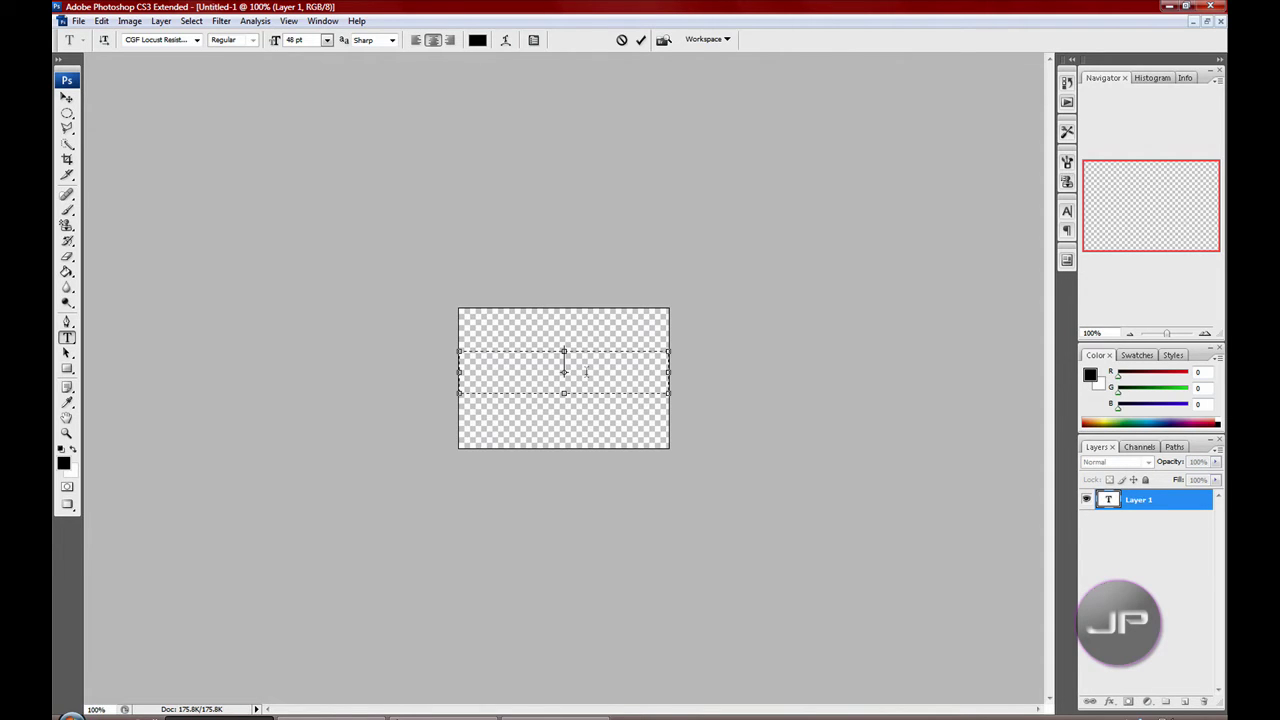
pyautogui.click(197, 45)
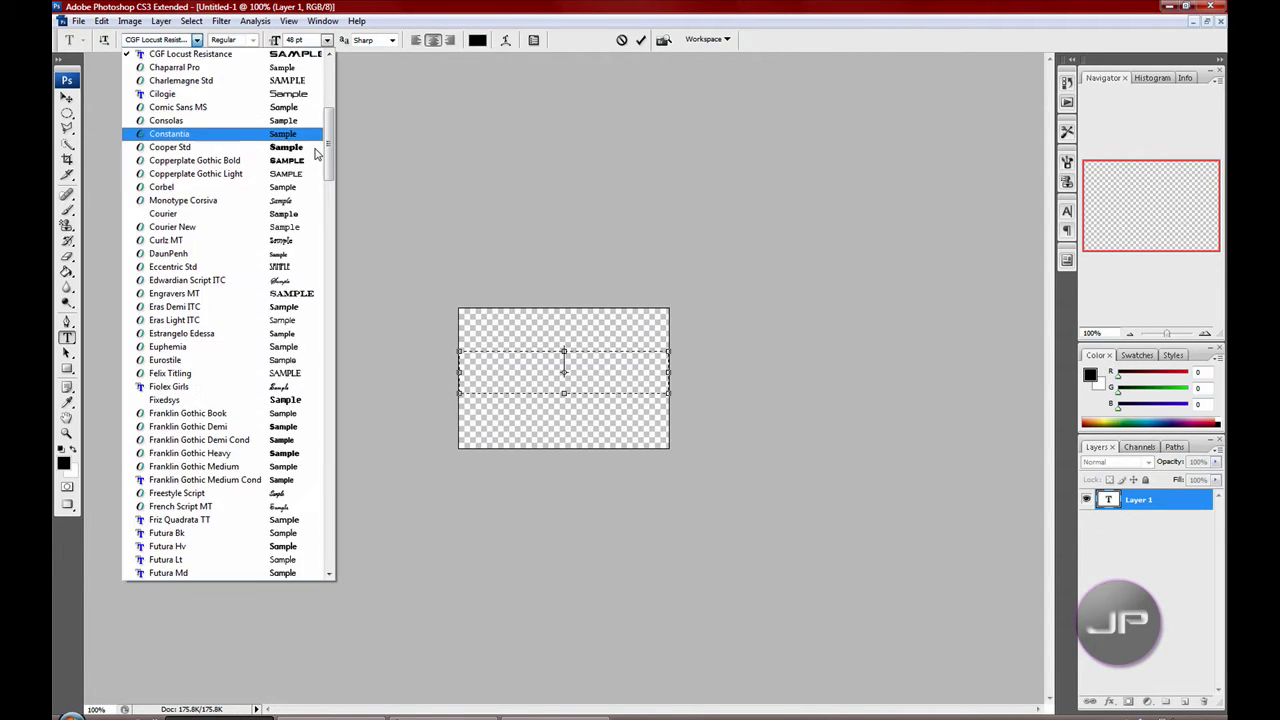
pyautogui.moveTo(328, 132); pyautogui.dragTo(310, 225)
pyautogui.scroll(-20, 310, 225)
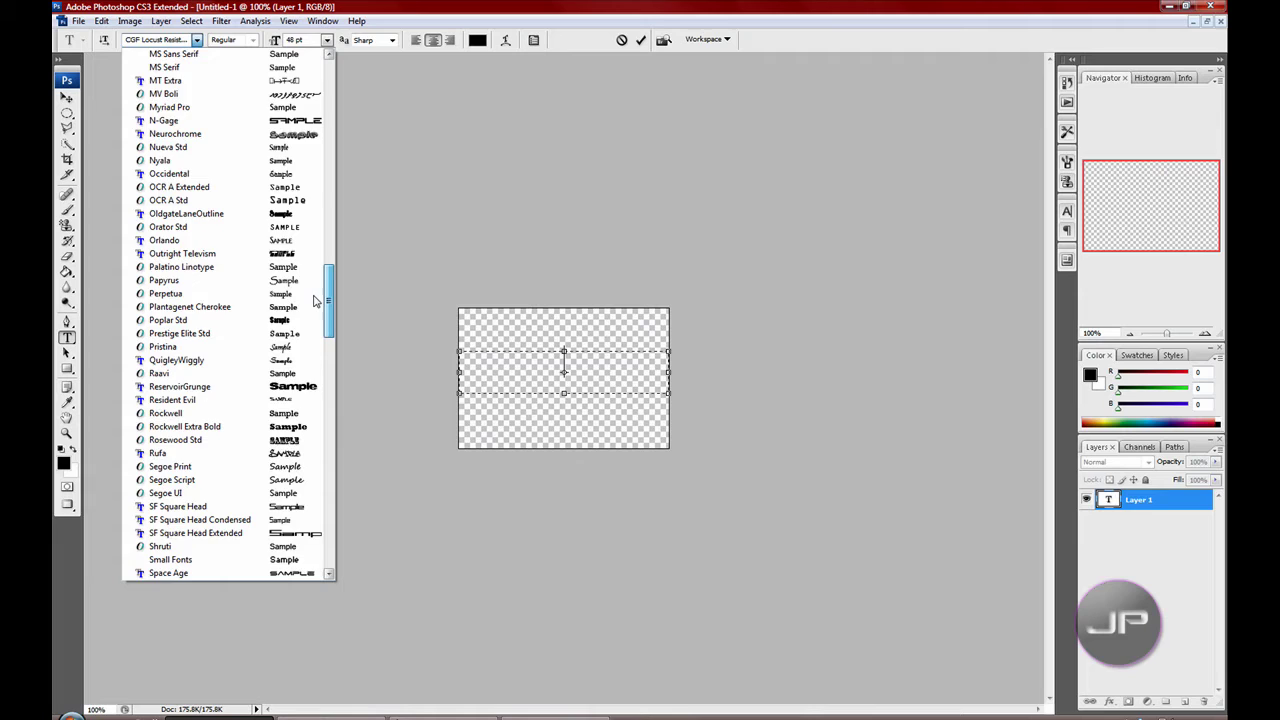
pyautogui.scroll(20, 310, 160)
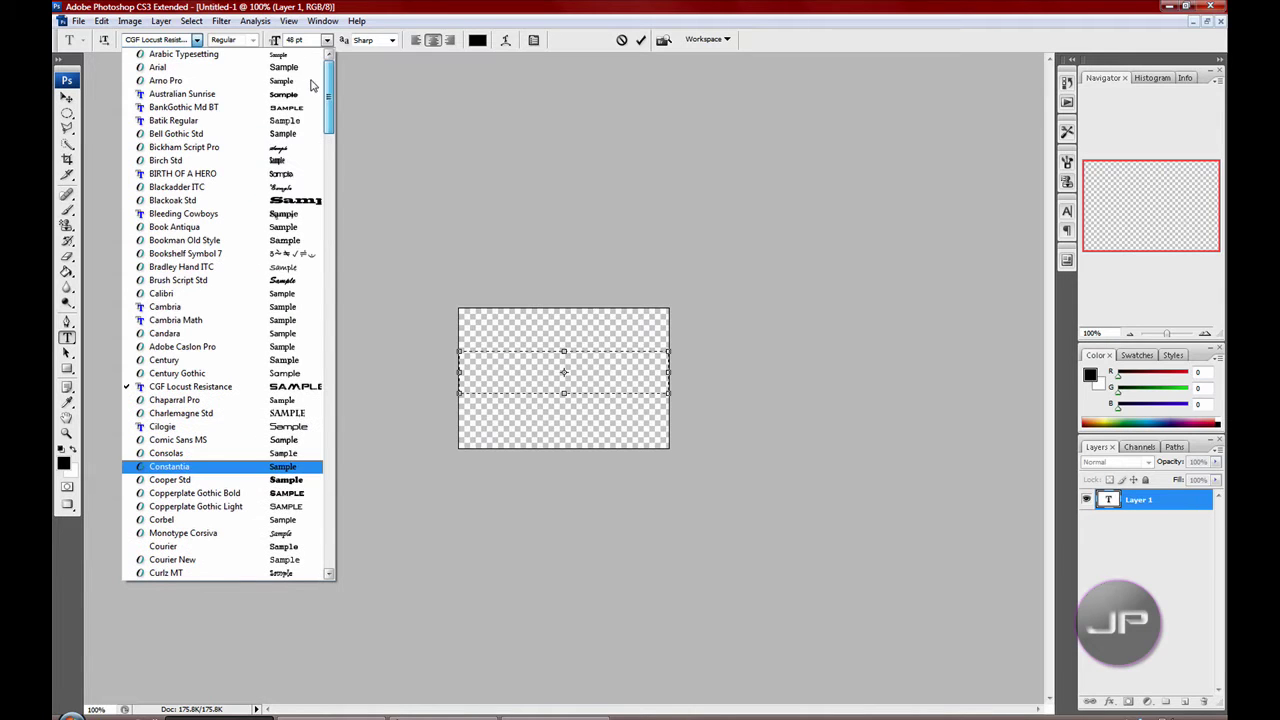
pyautogui.scroll(-2, 310, 85)
pyautogui.click(280, 389)
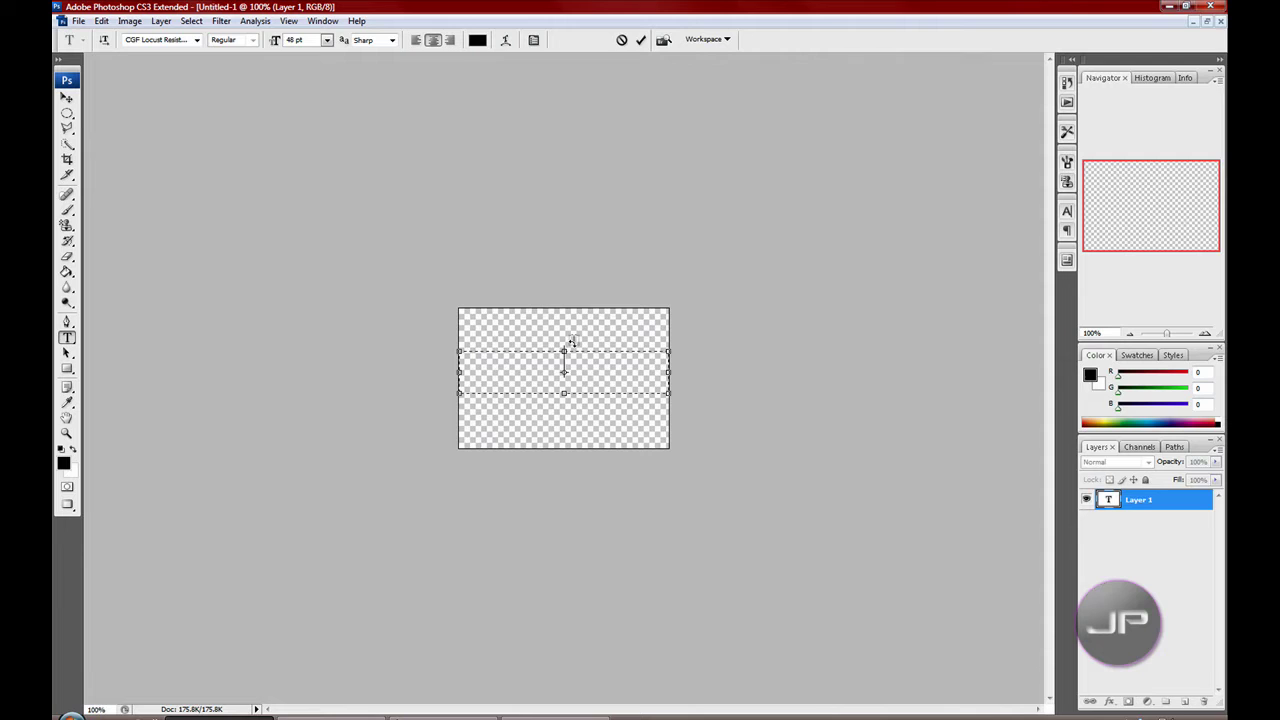
pyautogui.write('JP GFX')
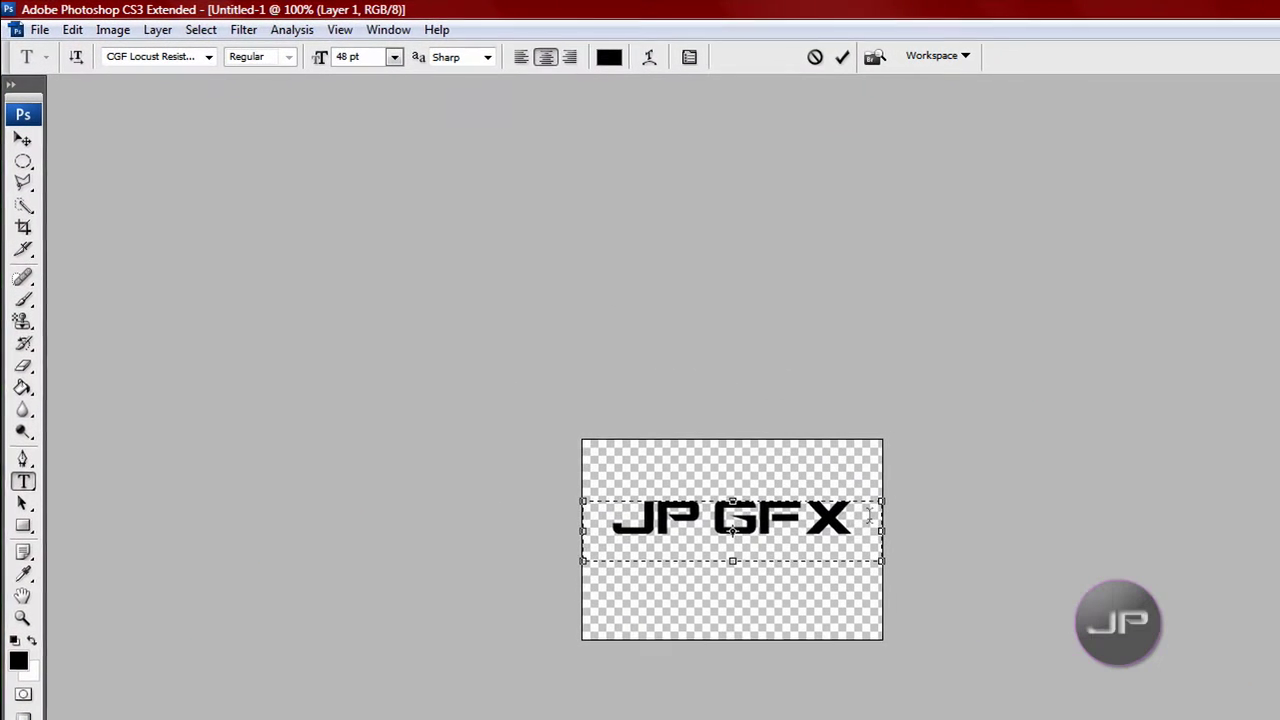
# - Resize the JP GFX text to 30 pt, then settle on 36 pt
pyautogui.hotkey('ctrl', 'a')
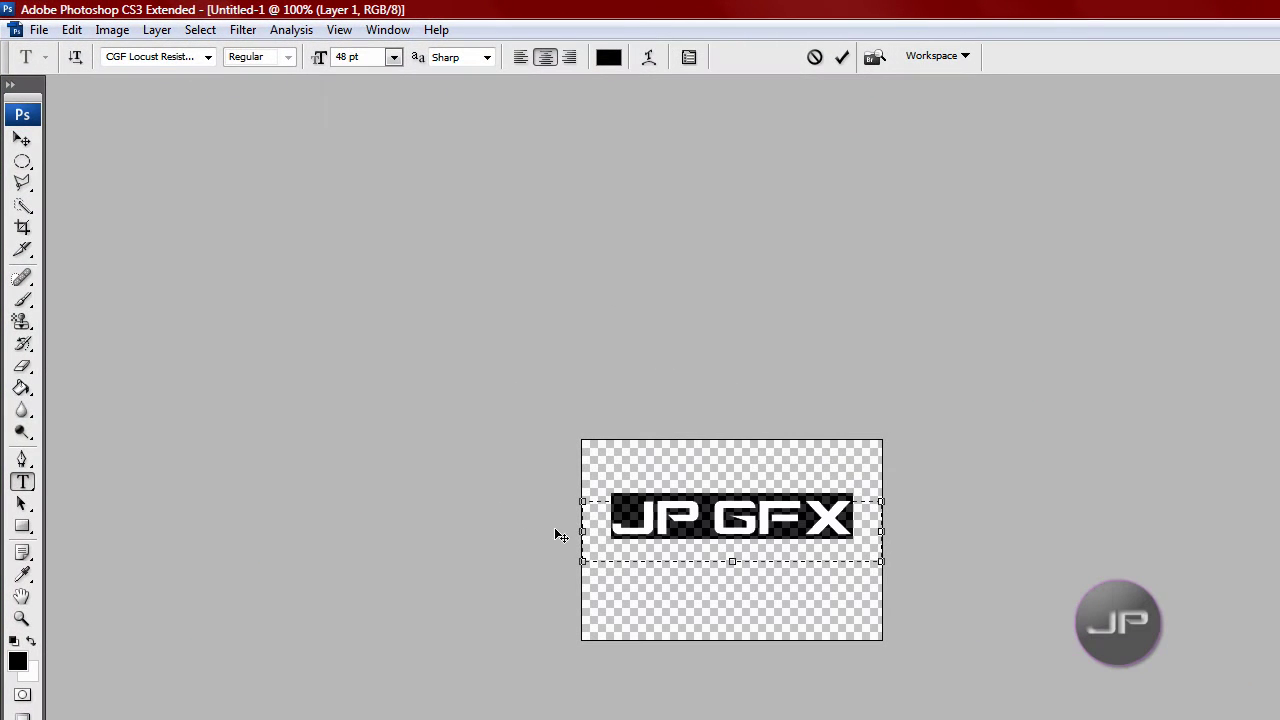
pyautogui.click(395, 58)
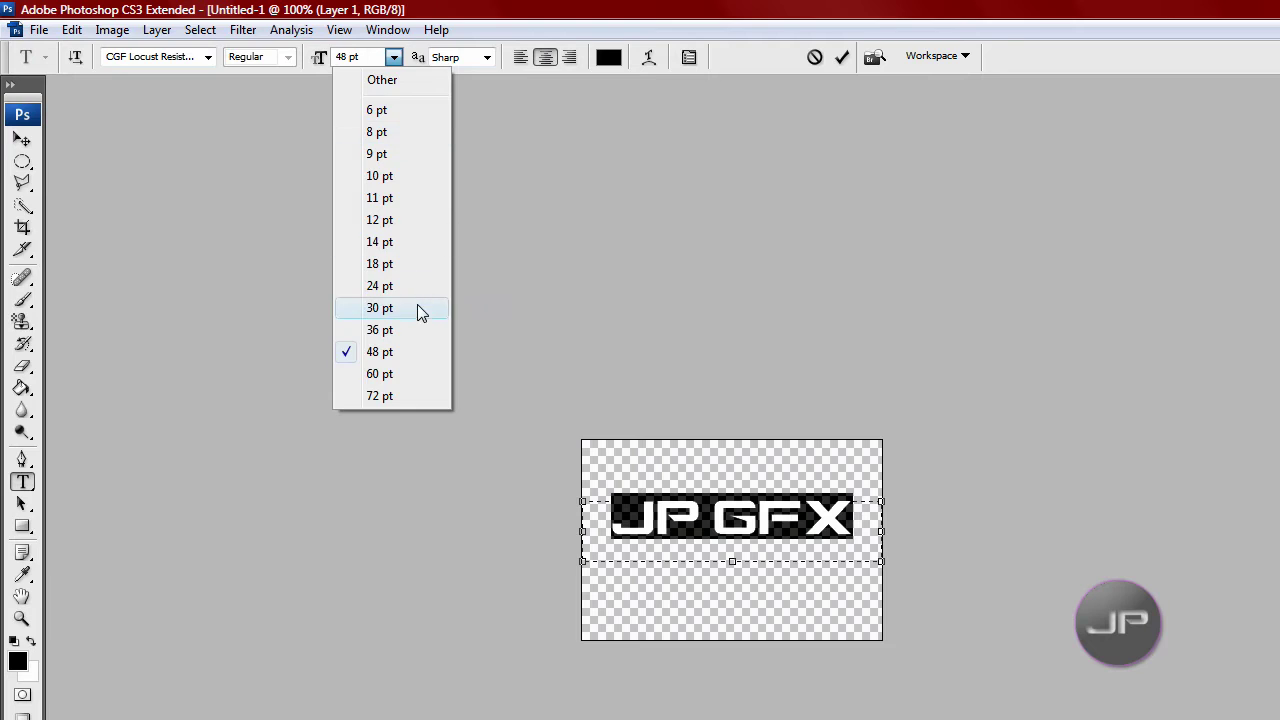
pyautogui.click(417, 307)
pyautogui.click(840, 541)
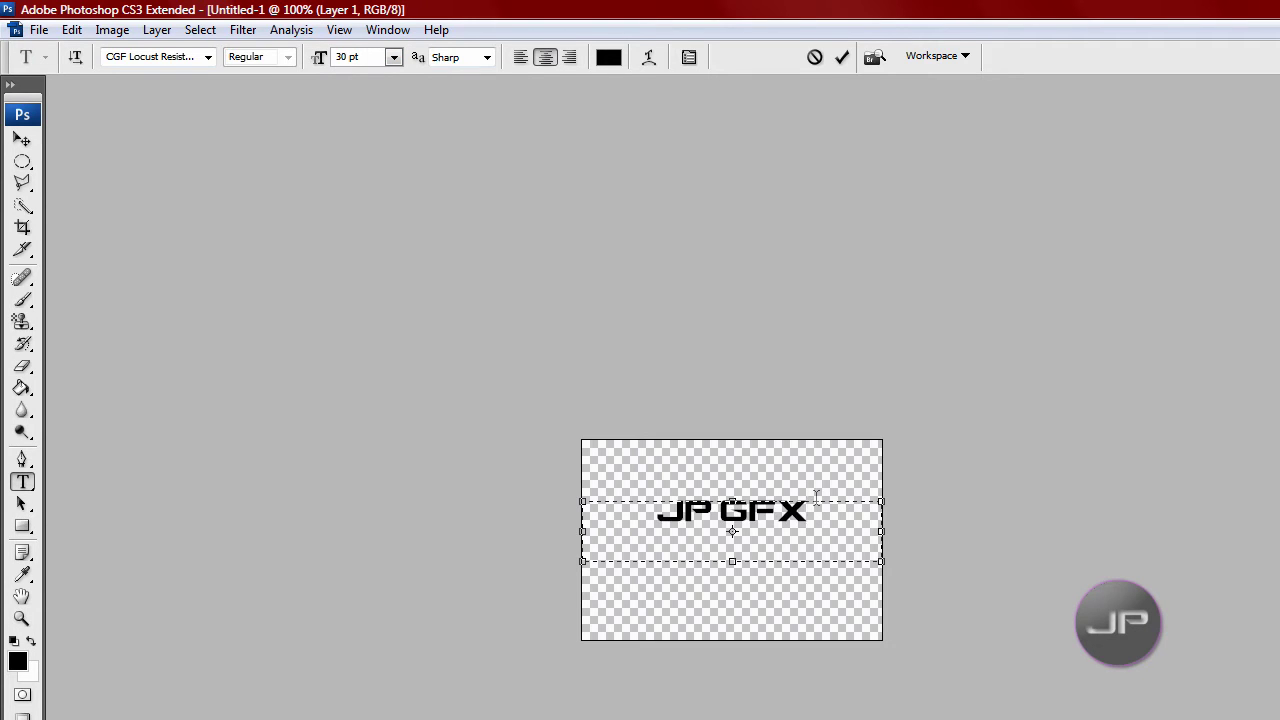
pyautogui.hotkey('ctrl', 'a')
pyautogui.click(394, 57)
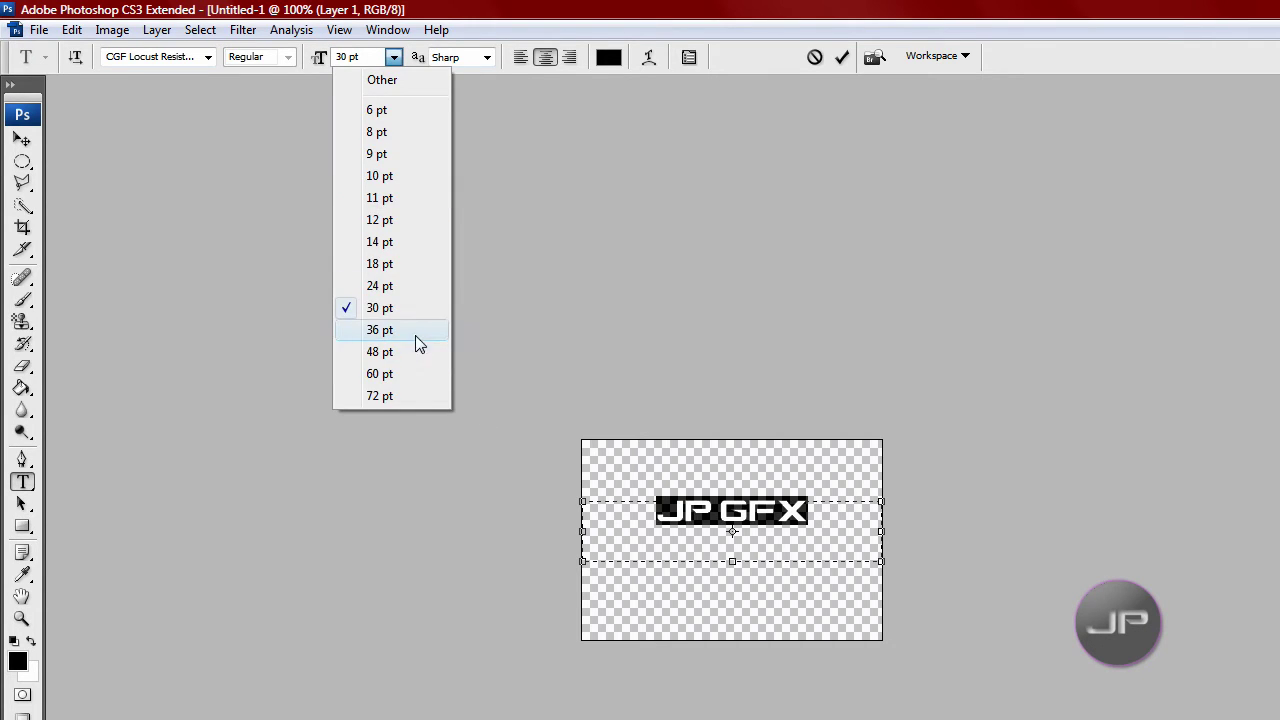
pyautogui.click(415, 332)
pyautogui.click(810, 512)
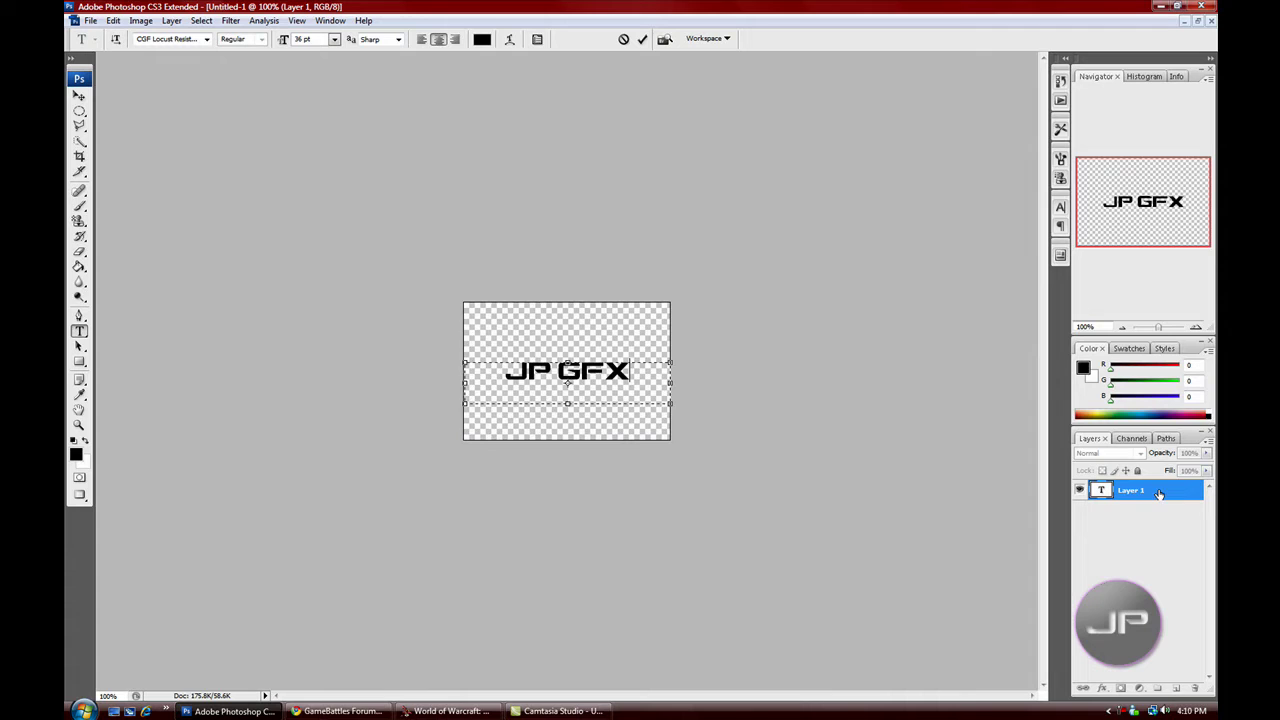
# - Give the JP GFX text a black Color Overlay and a larger Bevel and Emboss
pyautogui.click(1160, 491)
pyautogui.doubleClick(1182, 492)
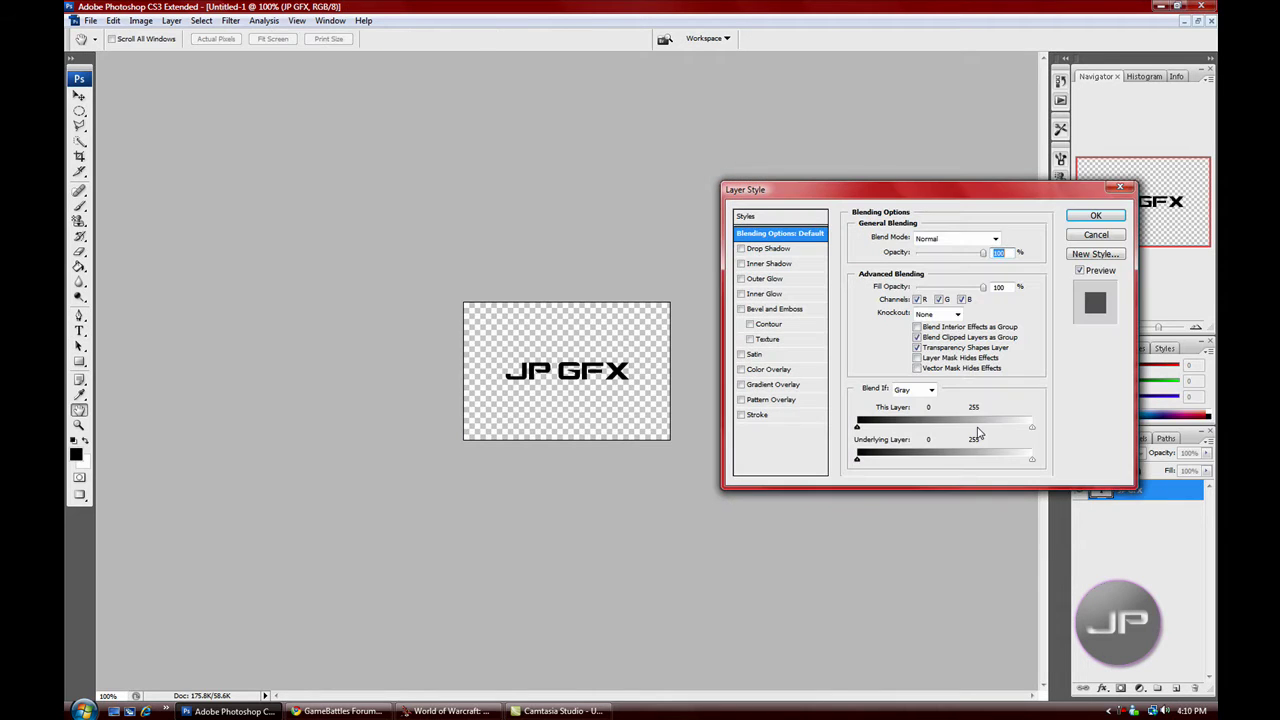
pyautogui.click(760, 369)
pyautogui.click(1000, 238)
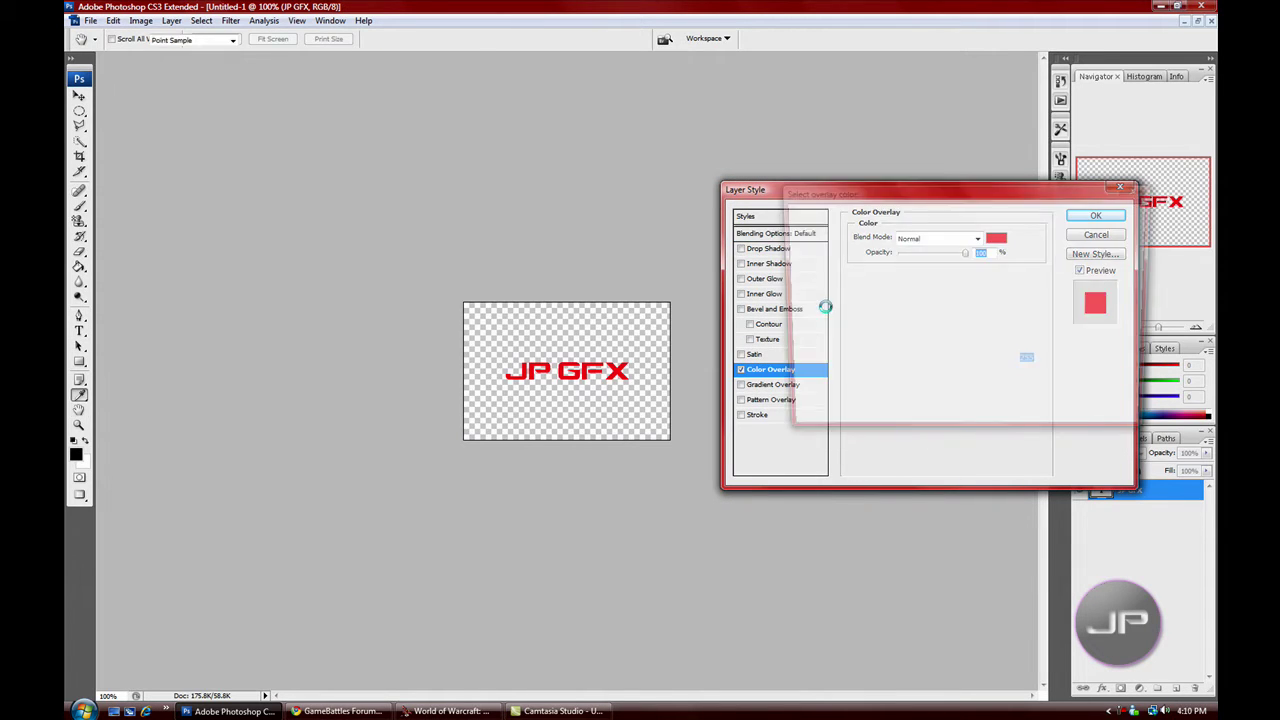
pyautogui.click(966, 399)
pyautogui.click(1104, 218)
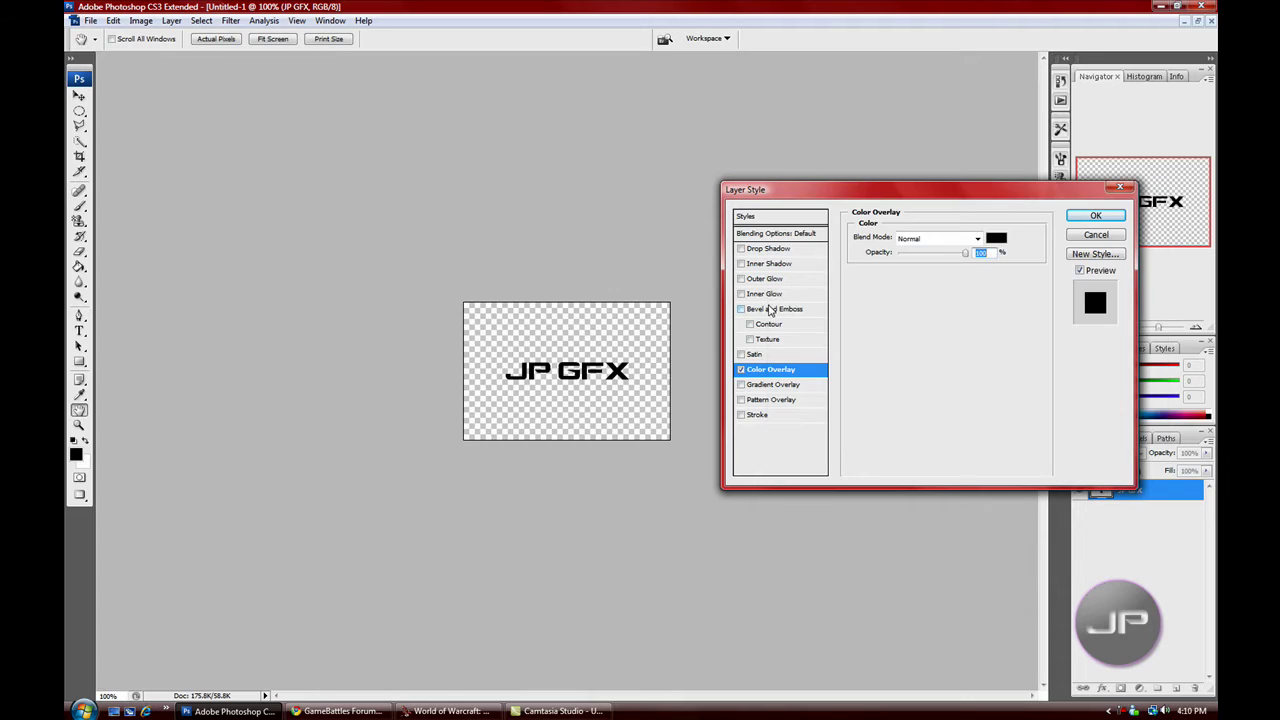
pyautogui.click(766, 309)
pyautogui.moveTo(912, 302); pyautogui.dragTo(920, 304)
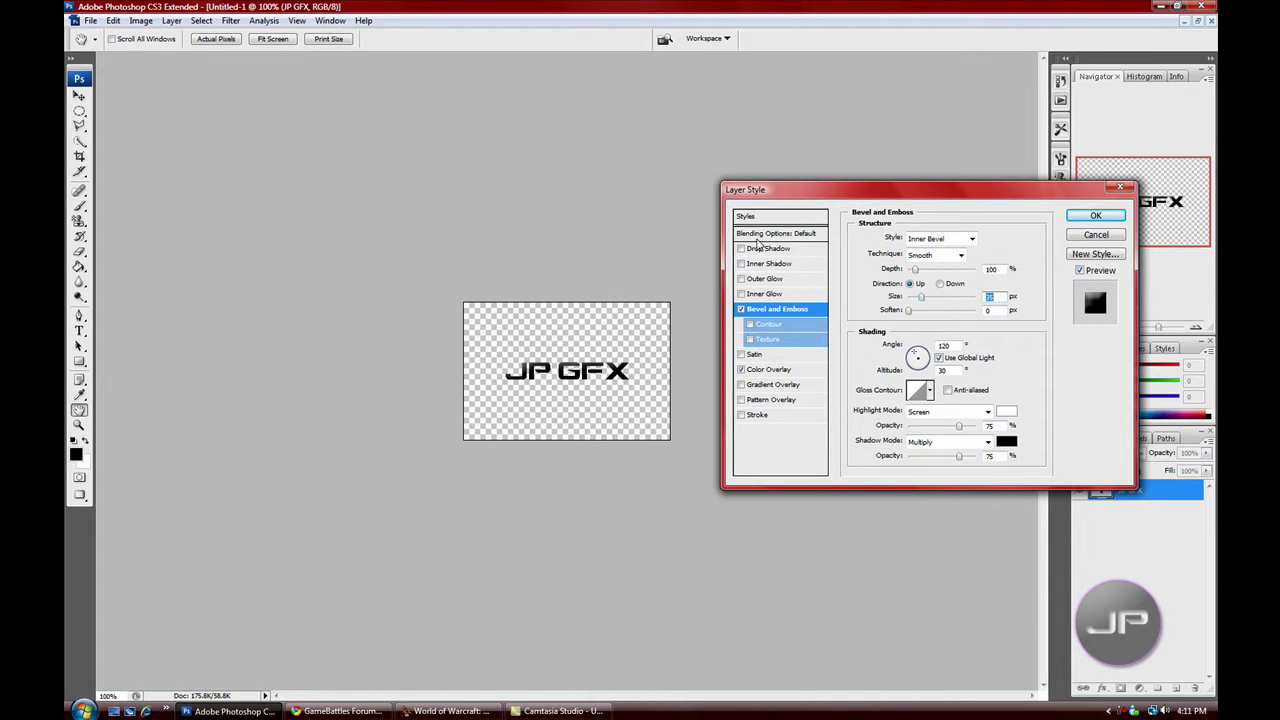
# - Add a Drop Shadow and a purple Outer Glow, then apply the layer style
pyautogui.click(766, 249)
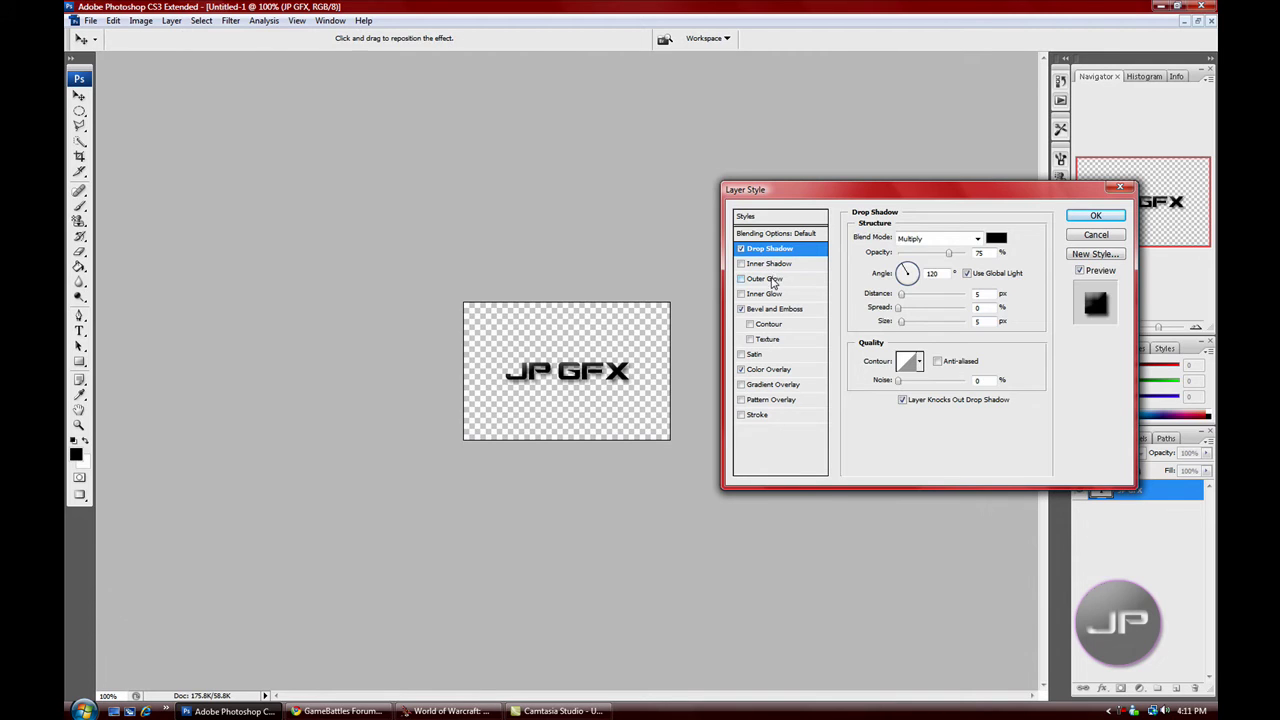
pyautogui.click(766, 279)
pyautogui.click(882, 283)
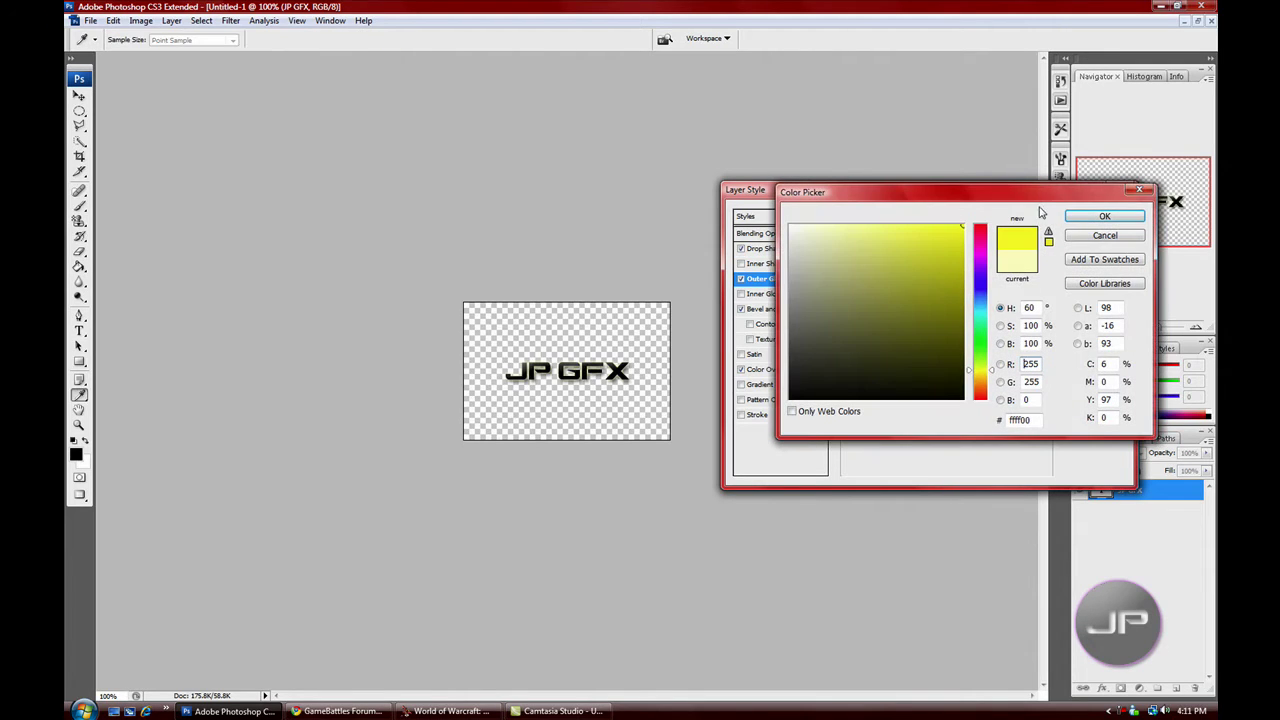
pyautogui.click(981, 318)
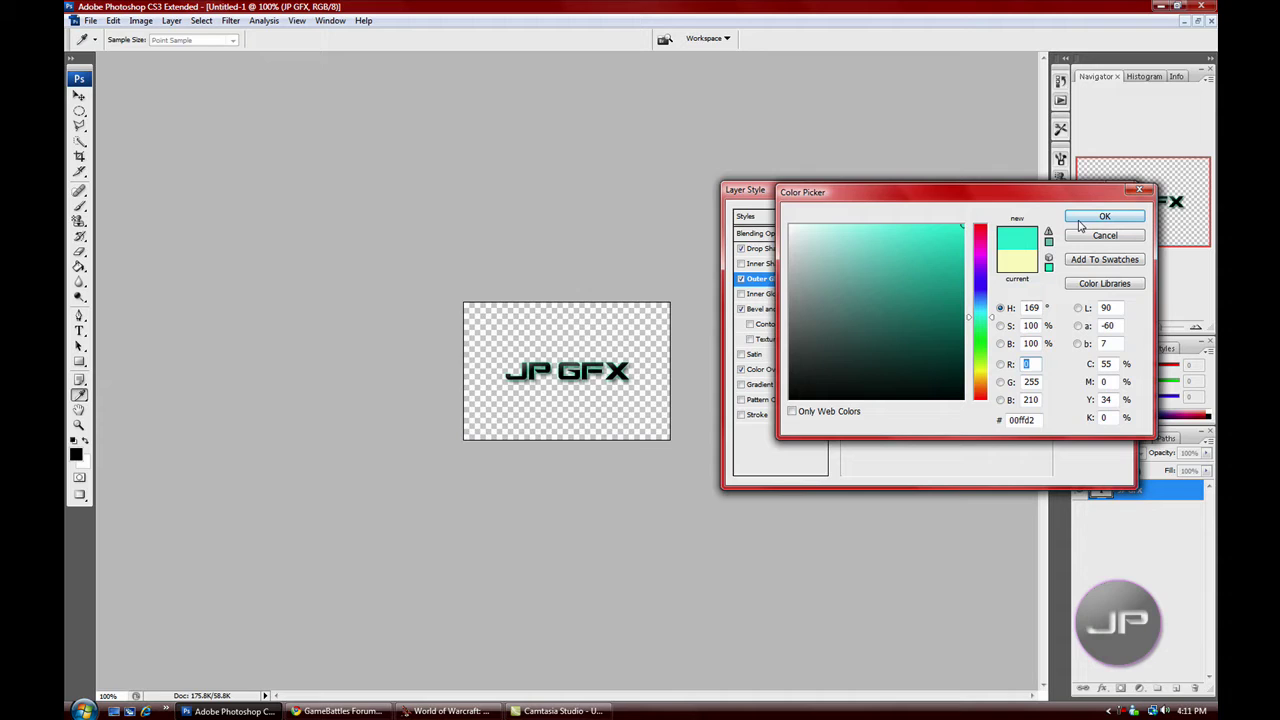
pyautogui.click(970, 270)
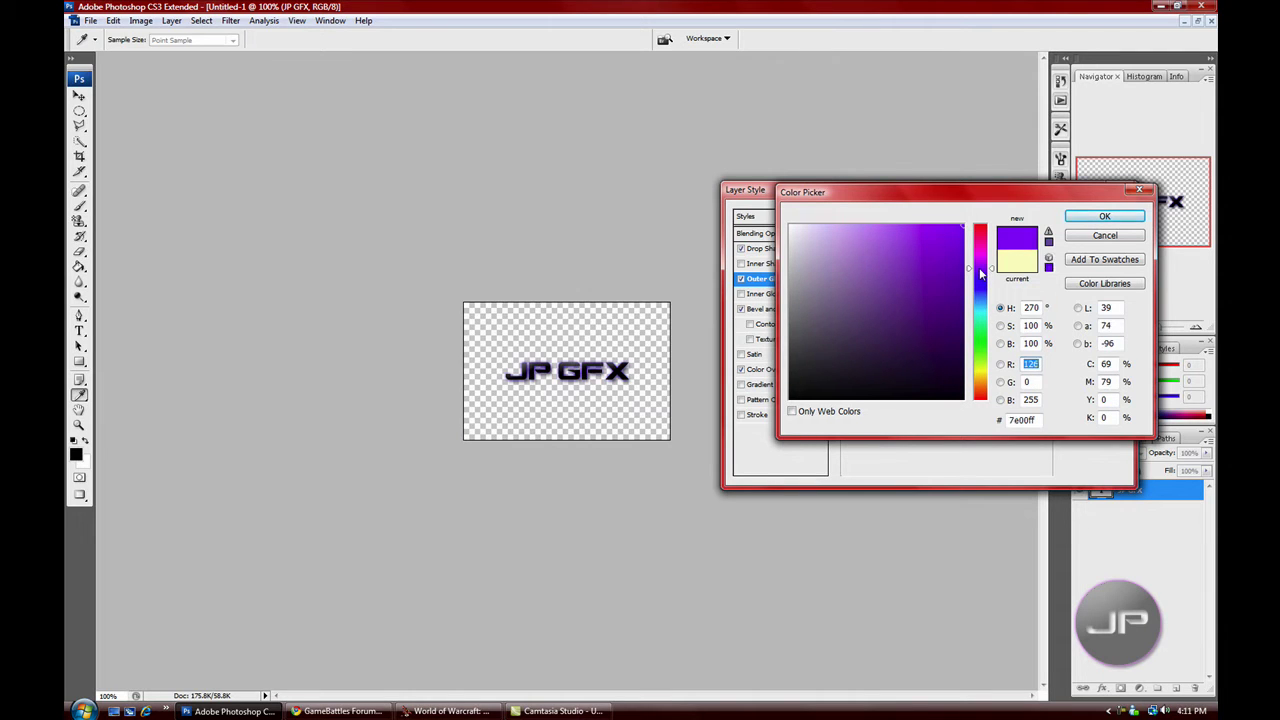
pyautogui.click(1104, 216)
pyautogui.click(1094, 216)
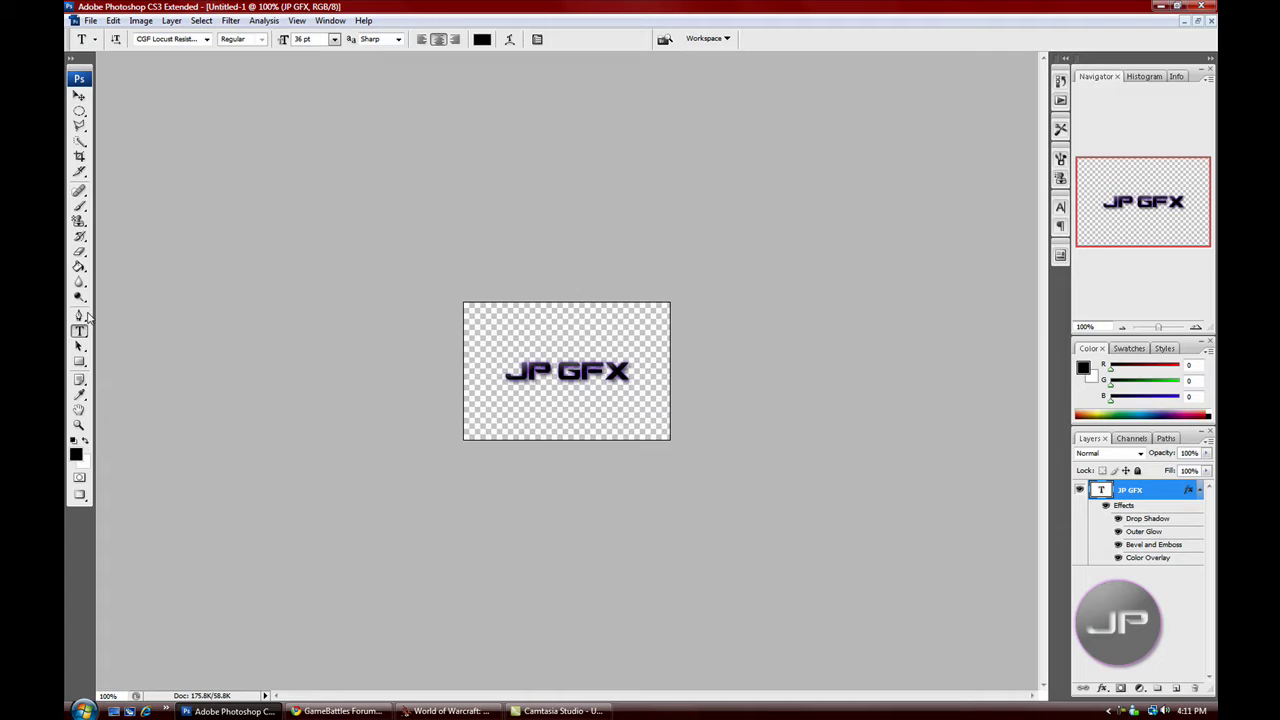
# - Add an empty Layer 1 above the text and select the standard Pen Tool
pyautogui.click(82, 316)
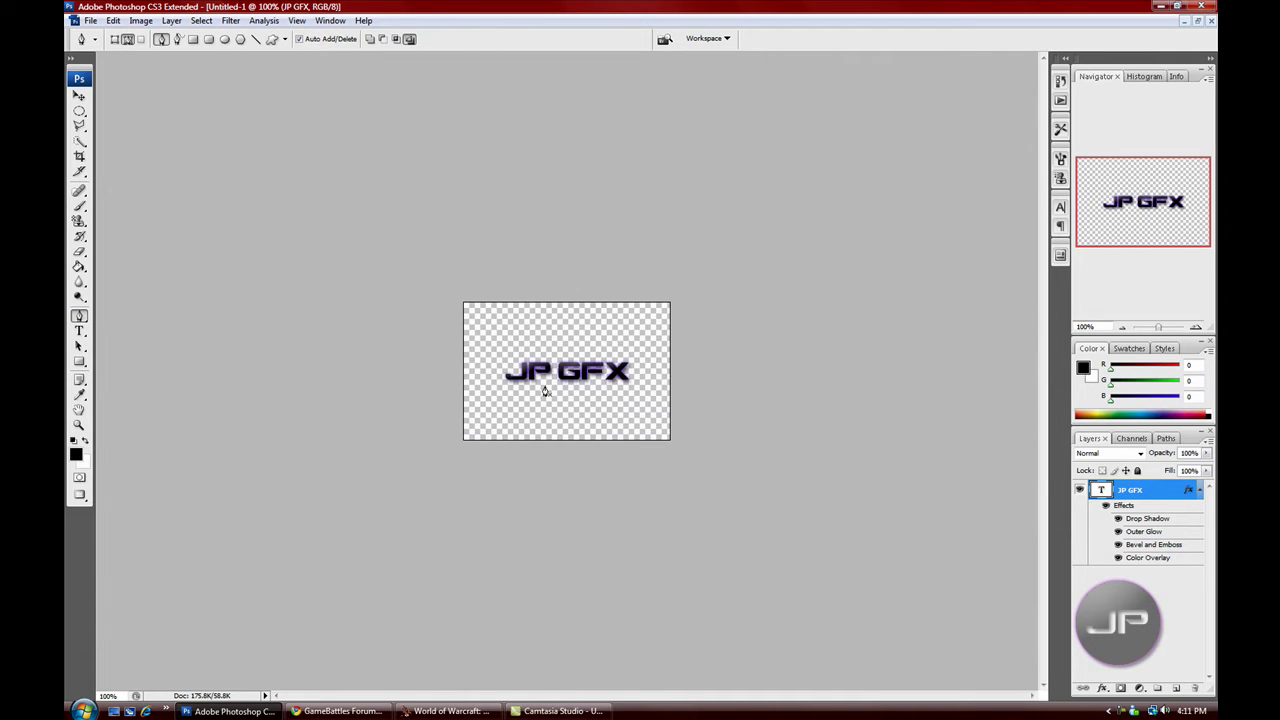
pyautogui.click(1176, 688)
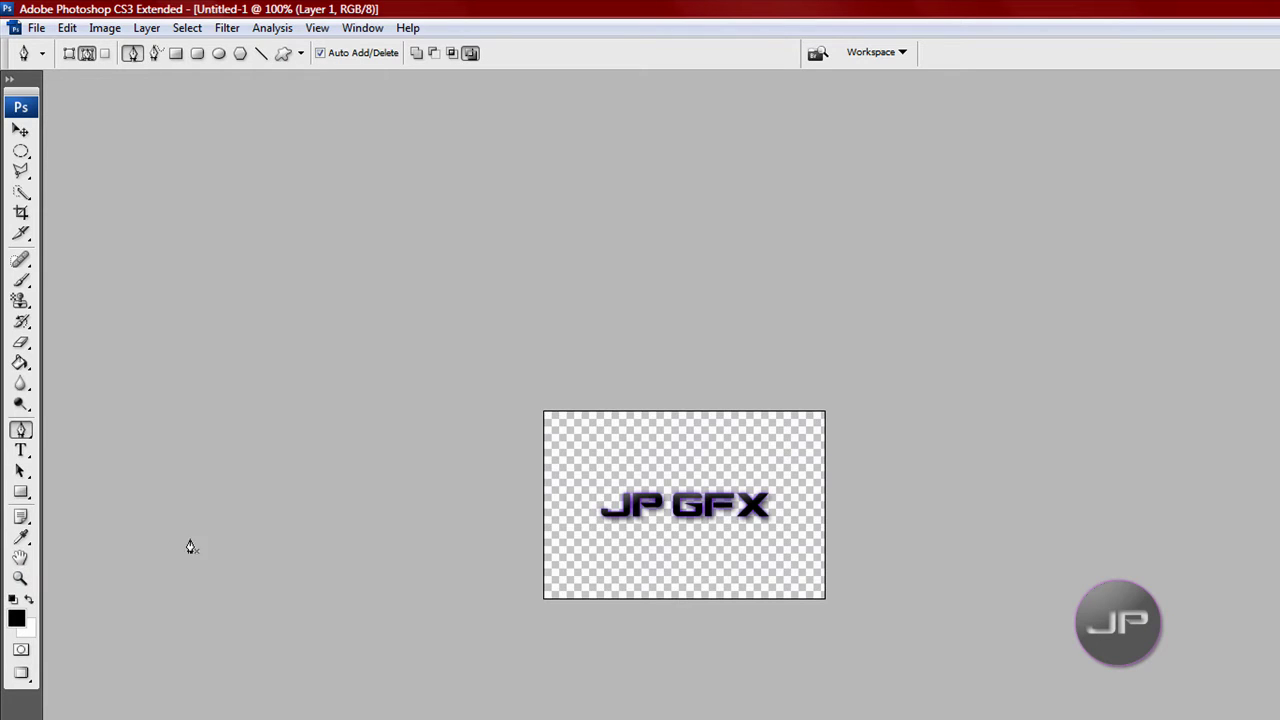
pyautogui.click(27, 436)
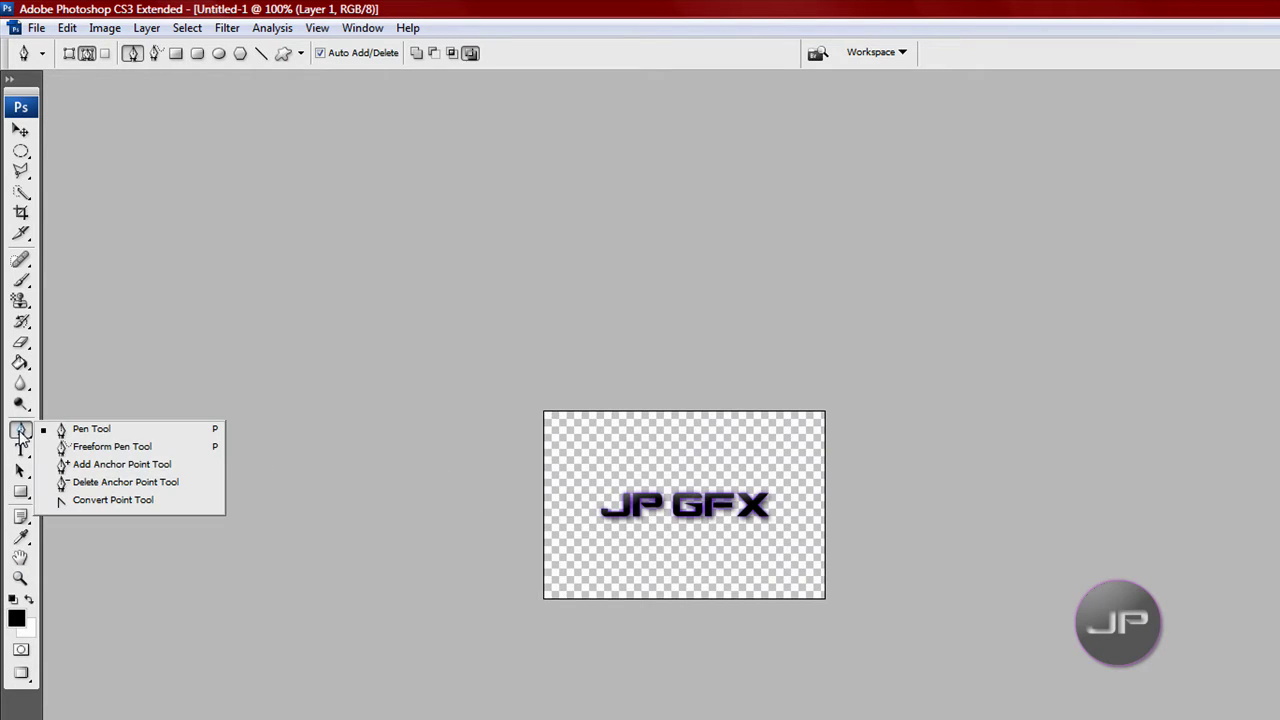
pyautogui.click(104, 432)
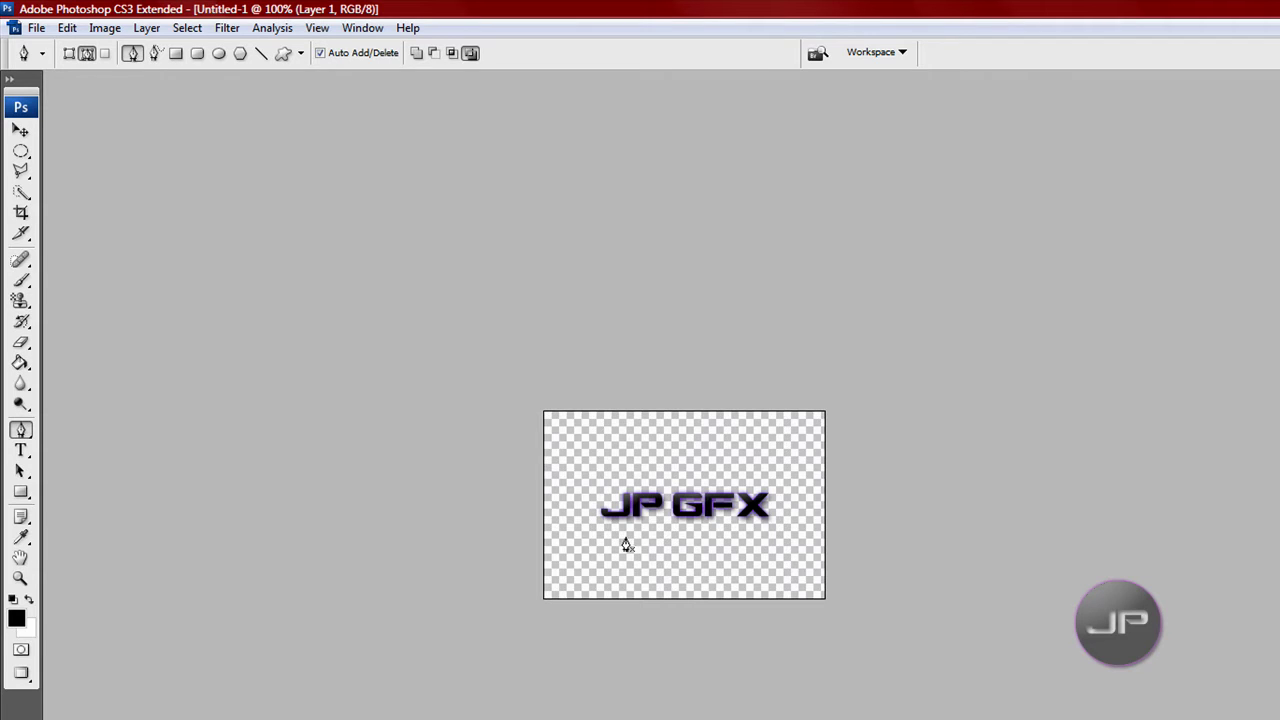
# - Draw a curved, wavy path from left of JP across the letters past the X
pyautogui.click(589, 529)
pyautogui.moveTo(620, 448); pyautogui.dragTo(647, 476)
pyautogui.moveTo(671, 541); pyautogui.dragTo(697, 535)
pyautogui.moveTo(698, 473); pyautogui.dragTo(713, 491)
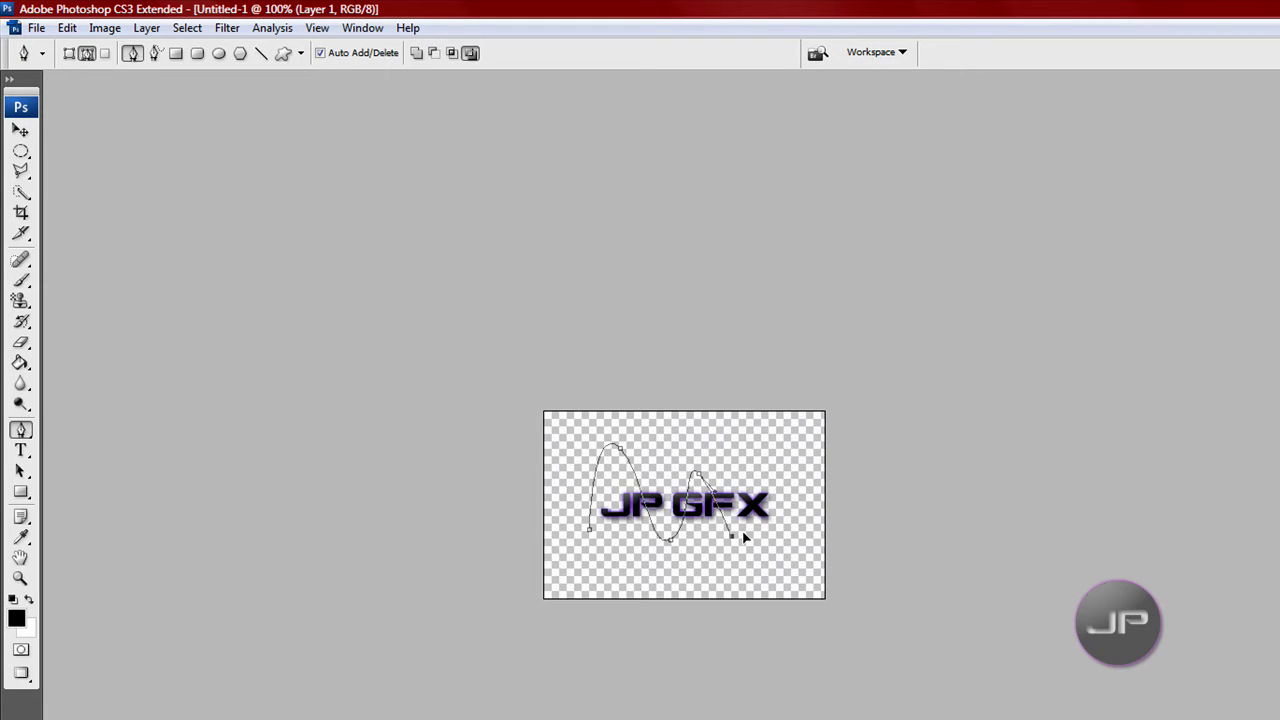
pyautogui.moveTo(756, 447); pyautogui.dragTo(783, 472)
pyautogui.moveTo(771, 543); pyautogui.dragTo(774, 547)
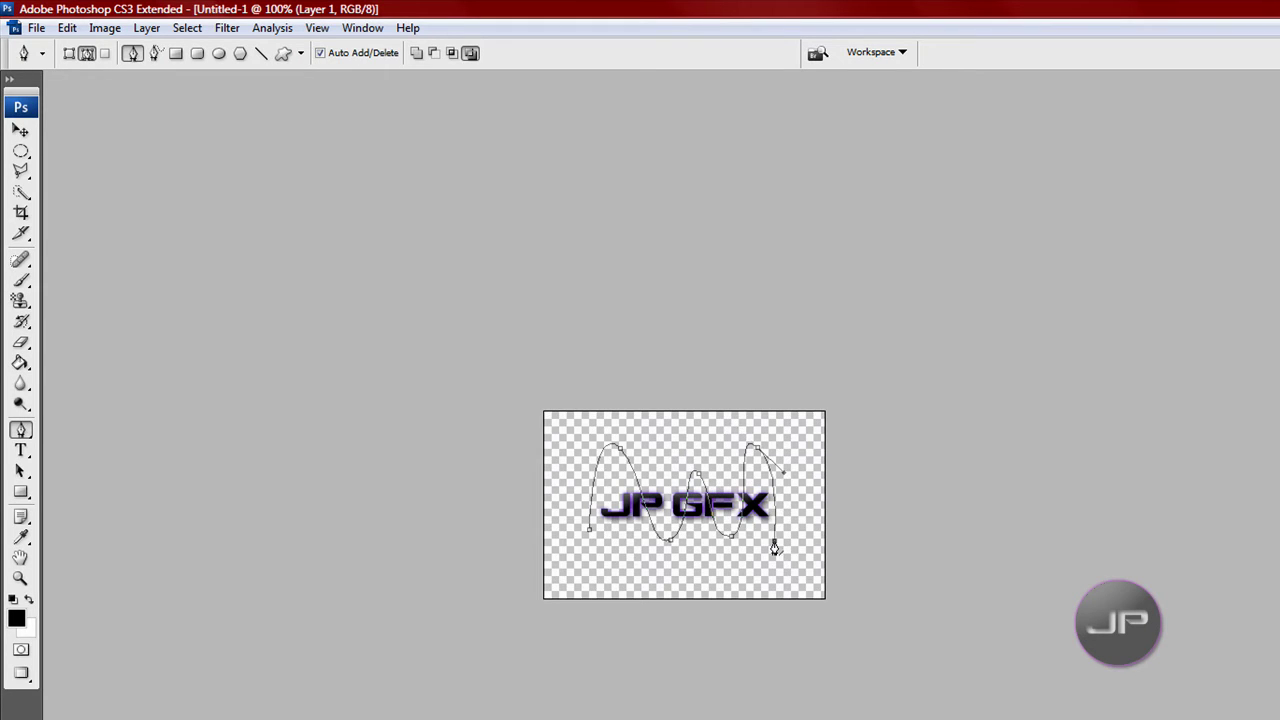
pyautogui.rightClick(696, 474)
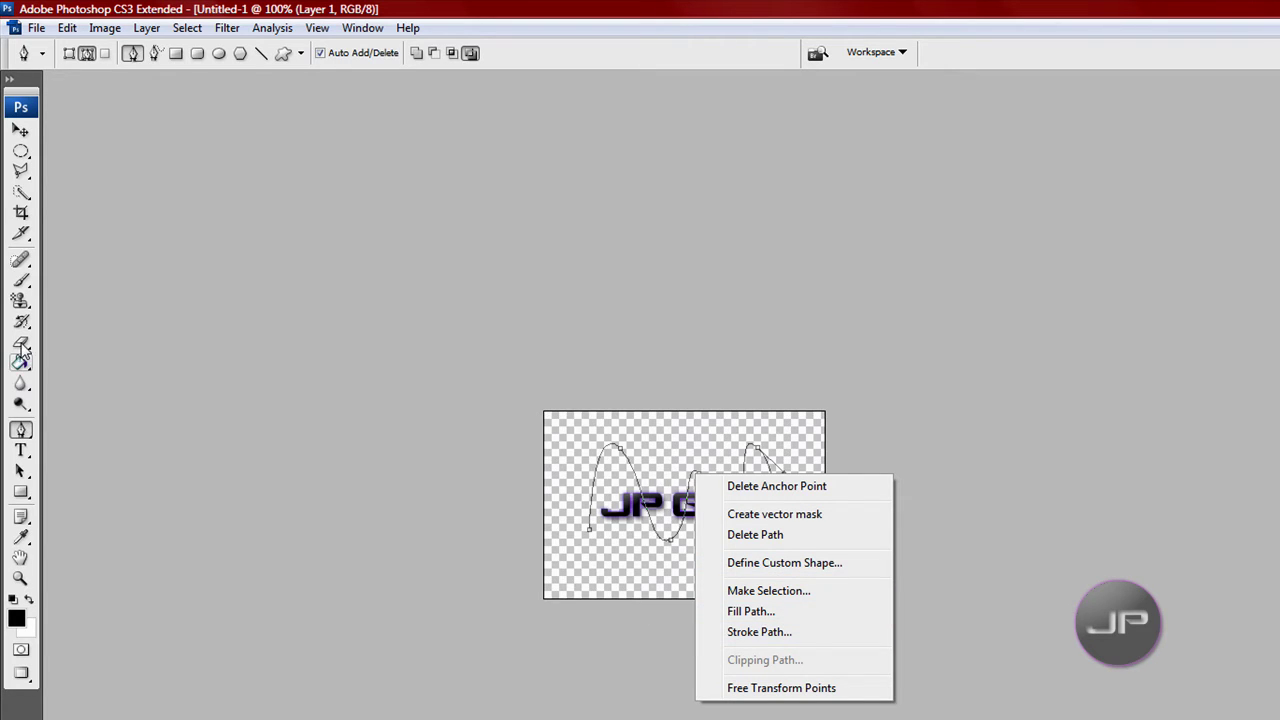
pyautogui.click(21, 281)
# - Check the Brush's 7 px hard preset and set the foreground colour to white (255, 255, 255)
pyautogui.click(21, 281)
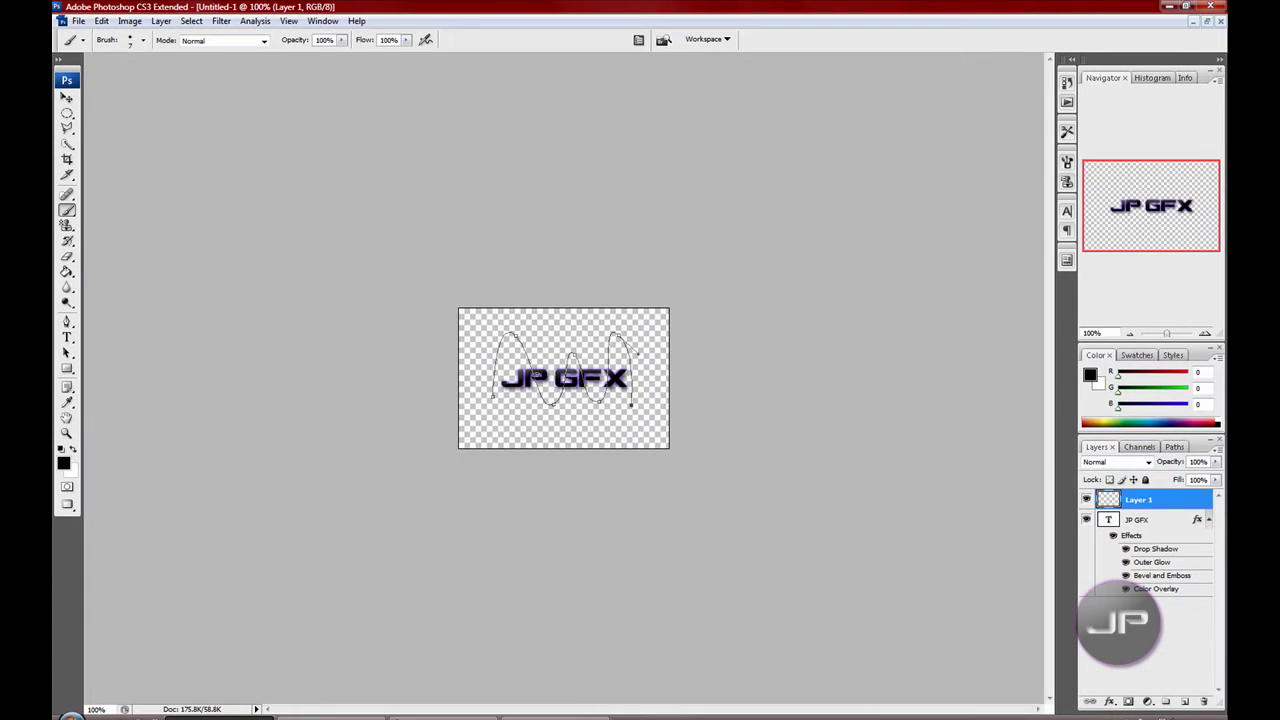
pyautogui.rightClick(530, 365)
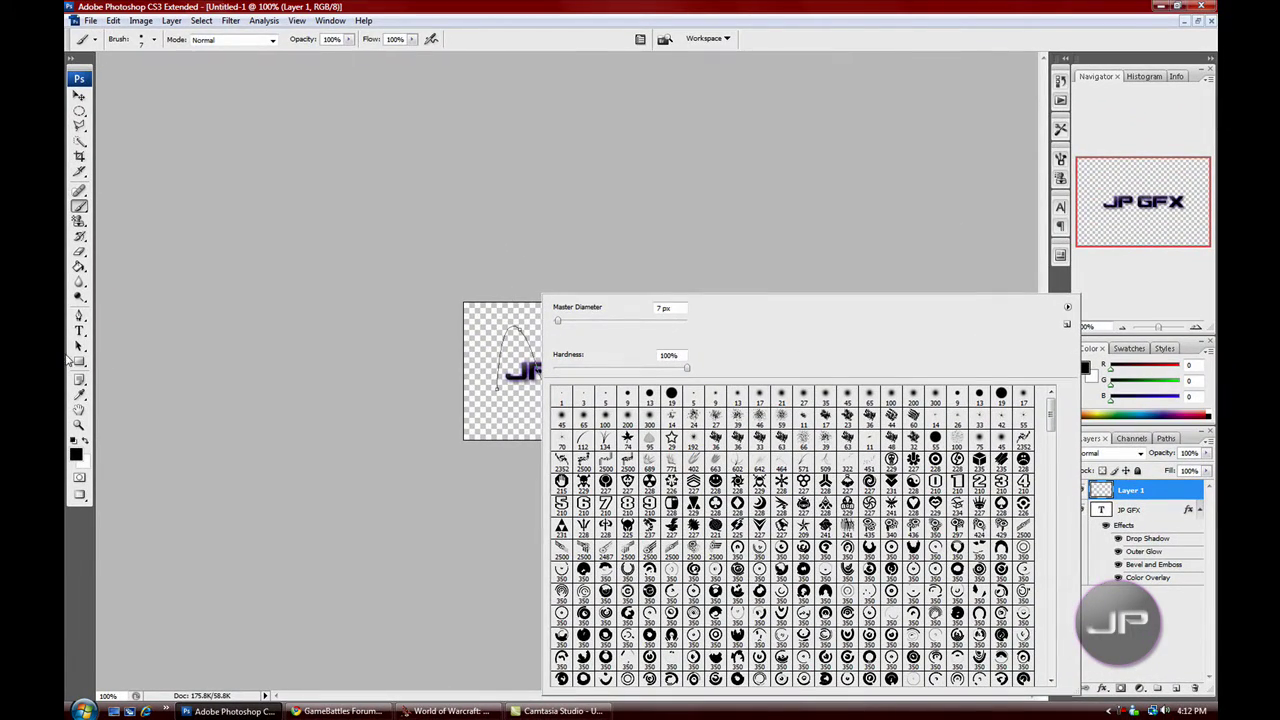
pyautogui.click(79, 316)
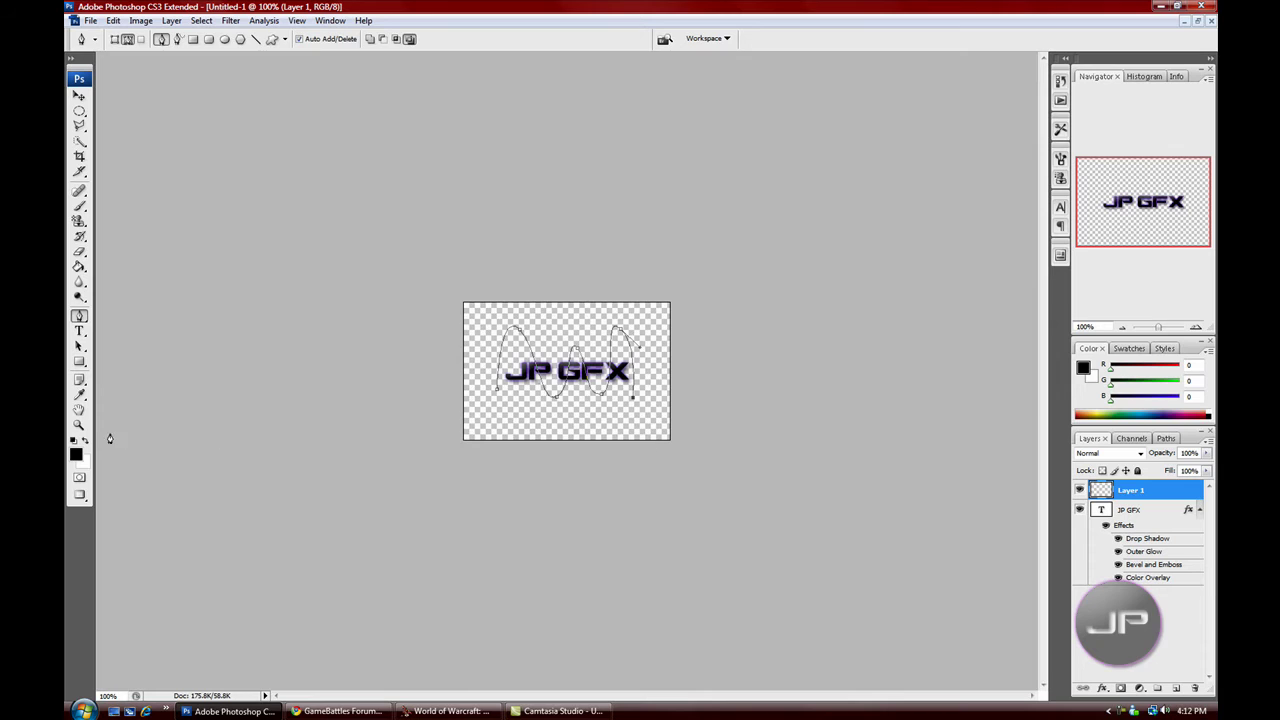
pyautogui.click(75, 454)
pyautogui.moveTo(810, 240); pyautogui.dragTo(716, 161)
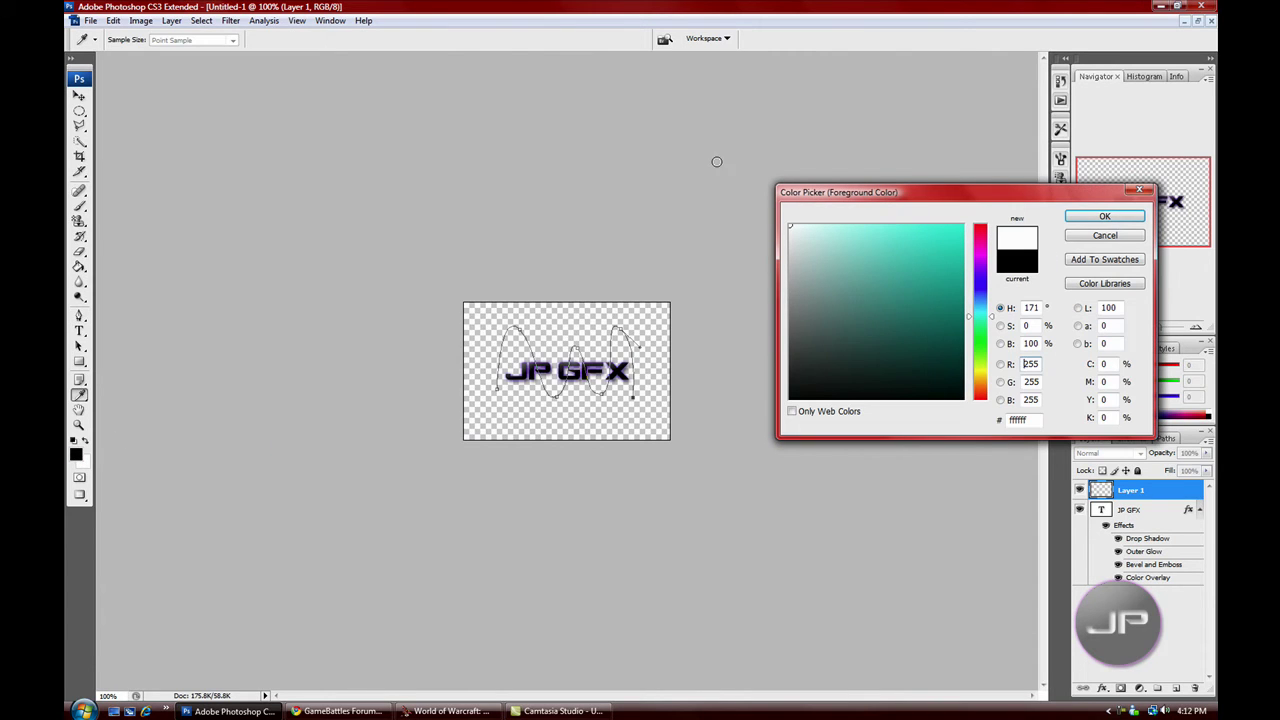
pyautogui.click(1080, 222)
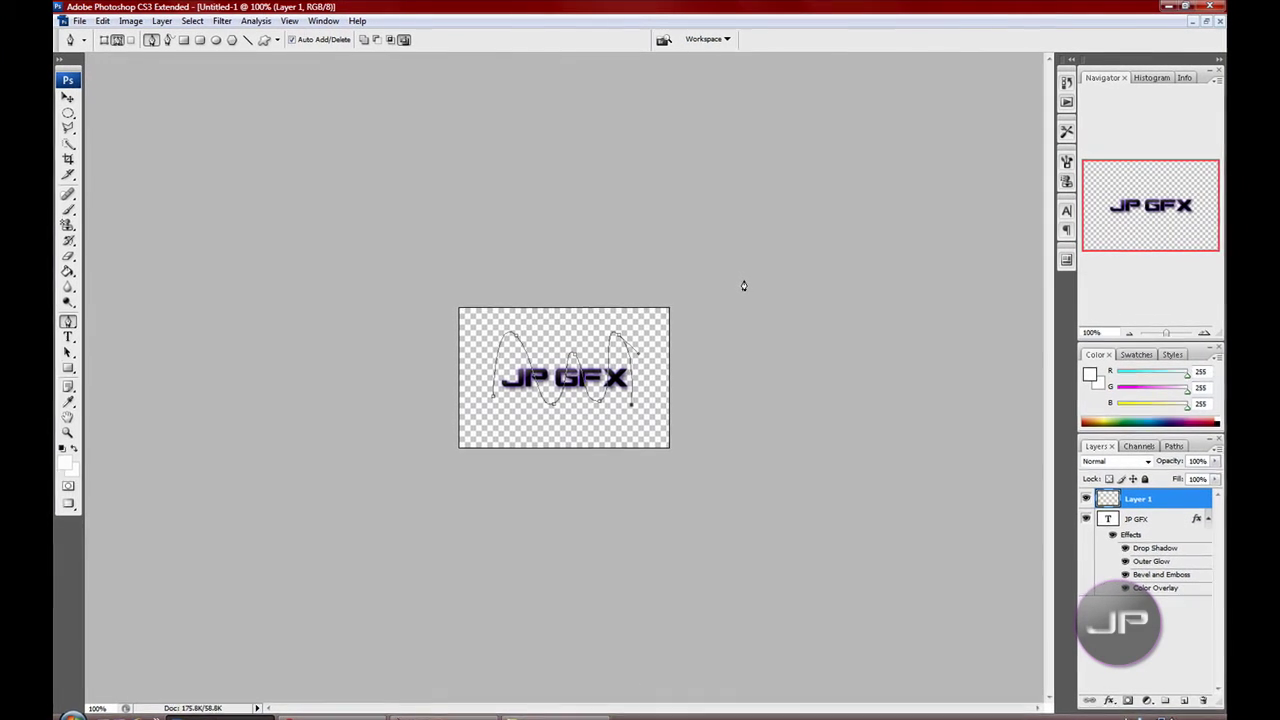
# - Stroke the wavy path in white with the Brush, Simulate Pressure unticked
pyautogui.rightClick(624, 327)
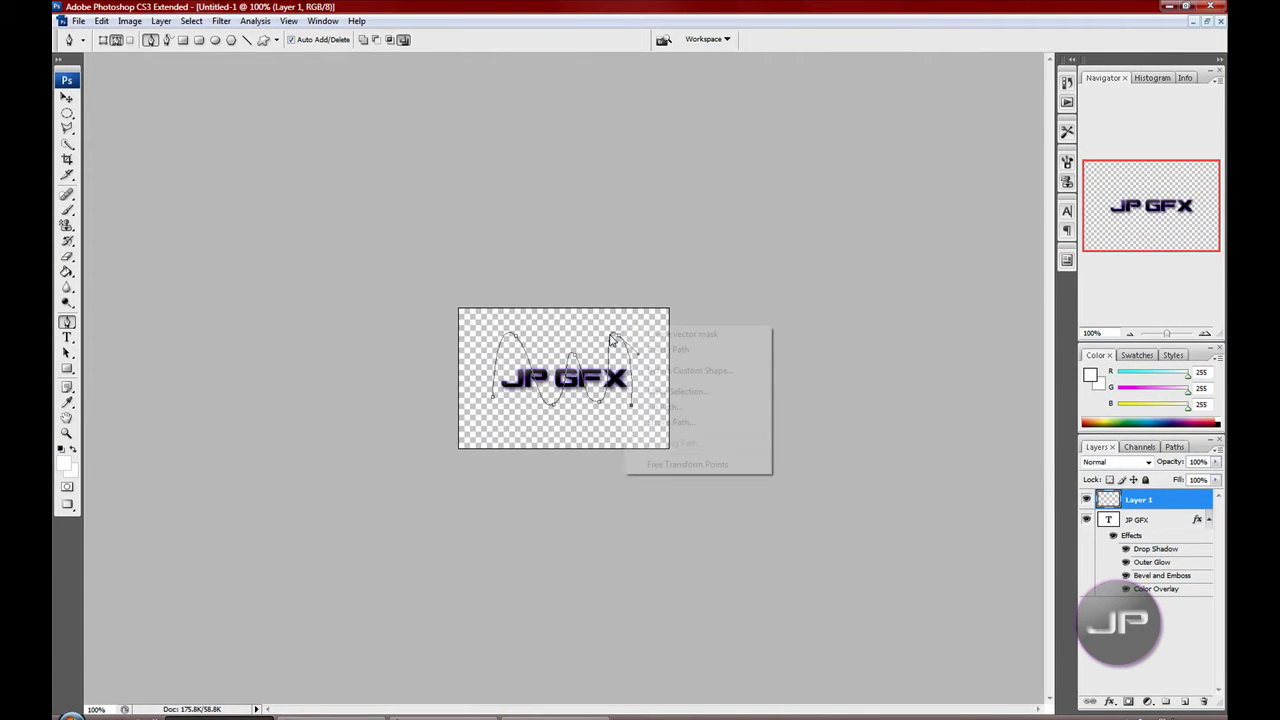
pyautogui.click(620, 370)
pyautogui.rightClick(610, 370)
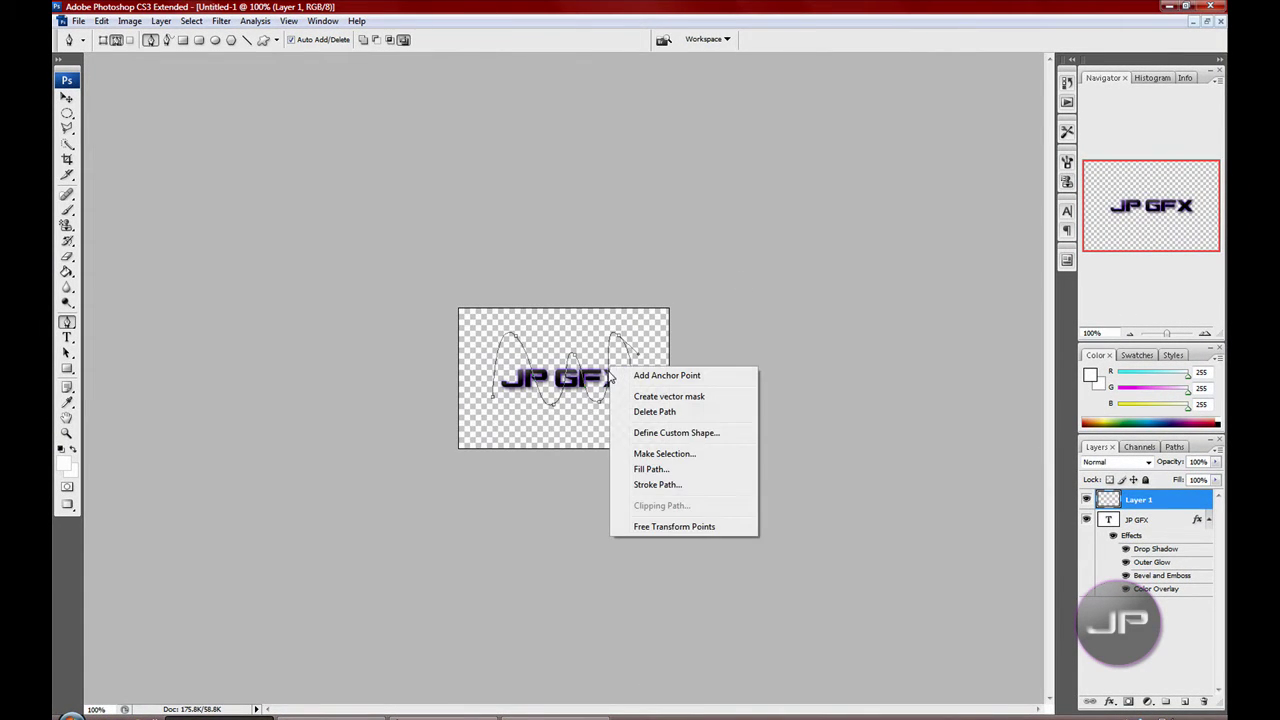
pyautogui.click(657, 484)
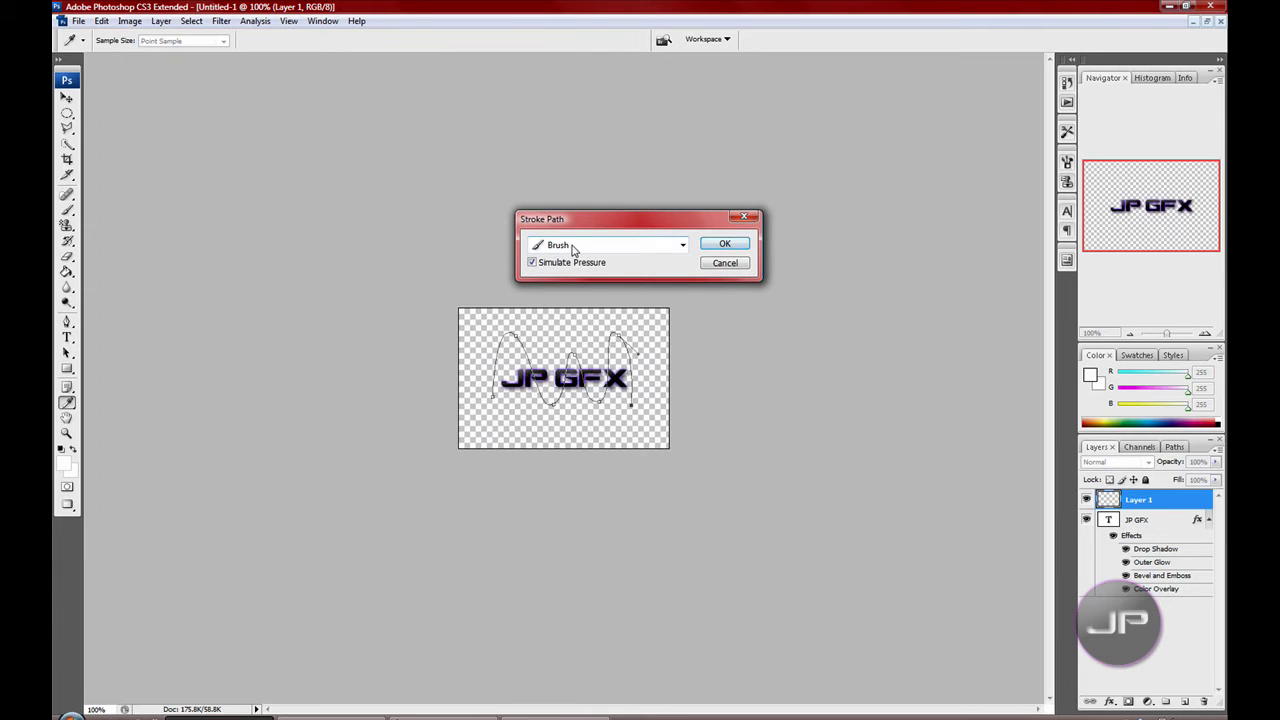
pyautogui.click(571, 247)
pyautogui.click(552, 268)
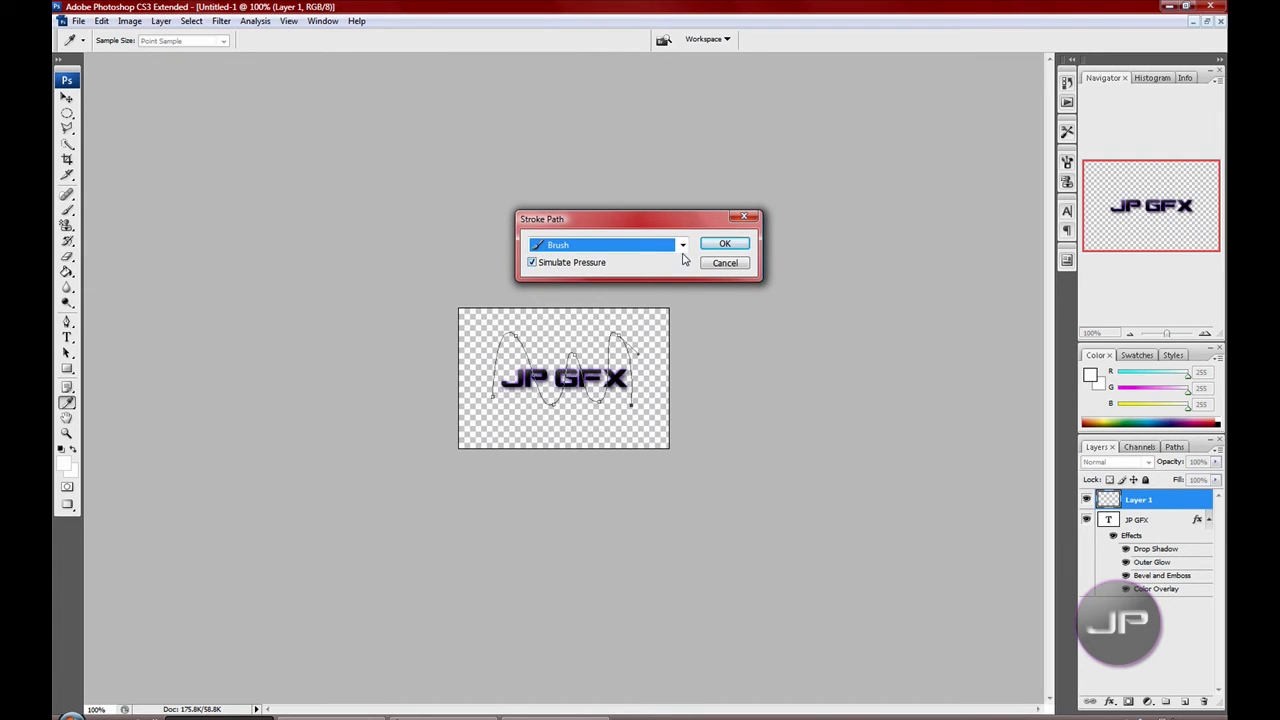
pyautogui.click(587, 265)
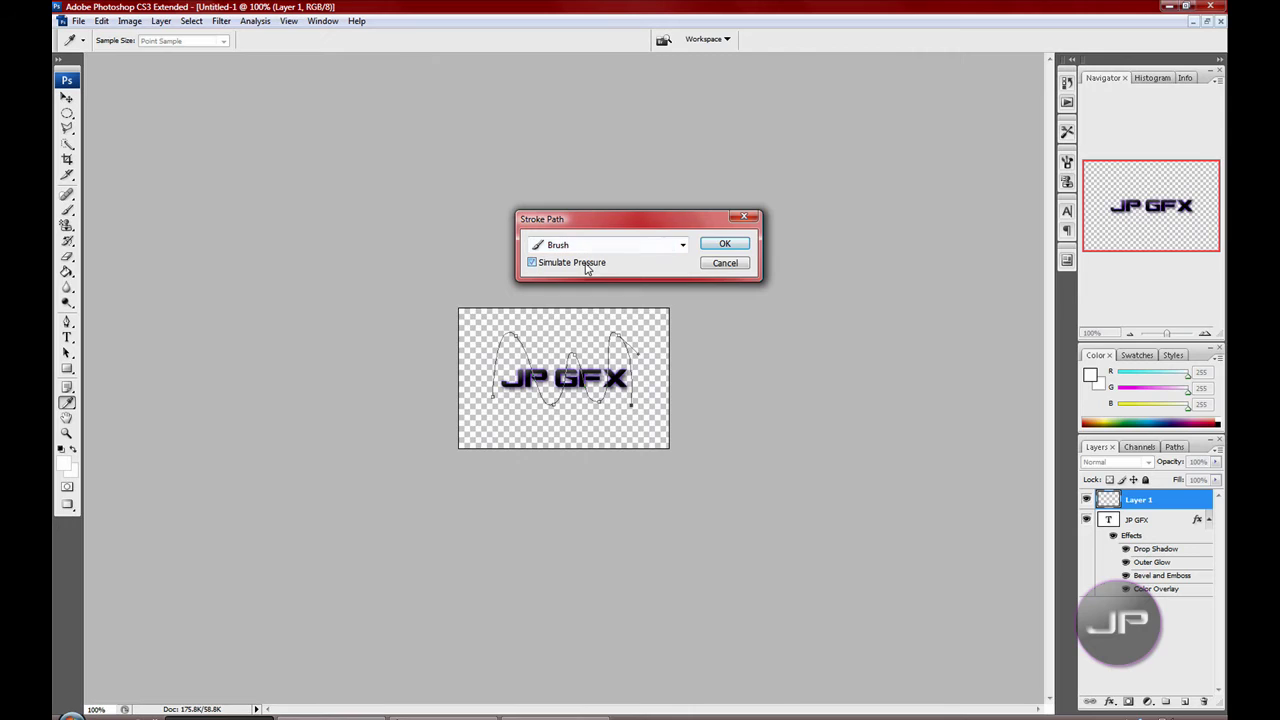
pyautogui.click(722, 248)
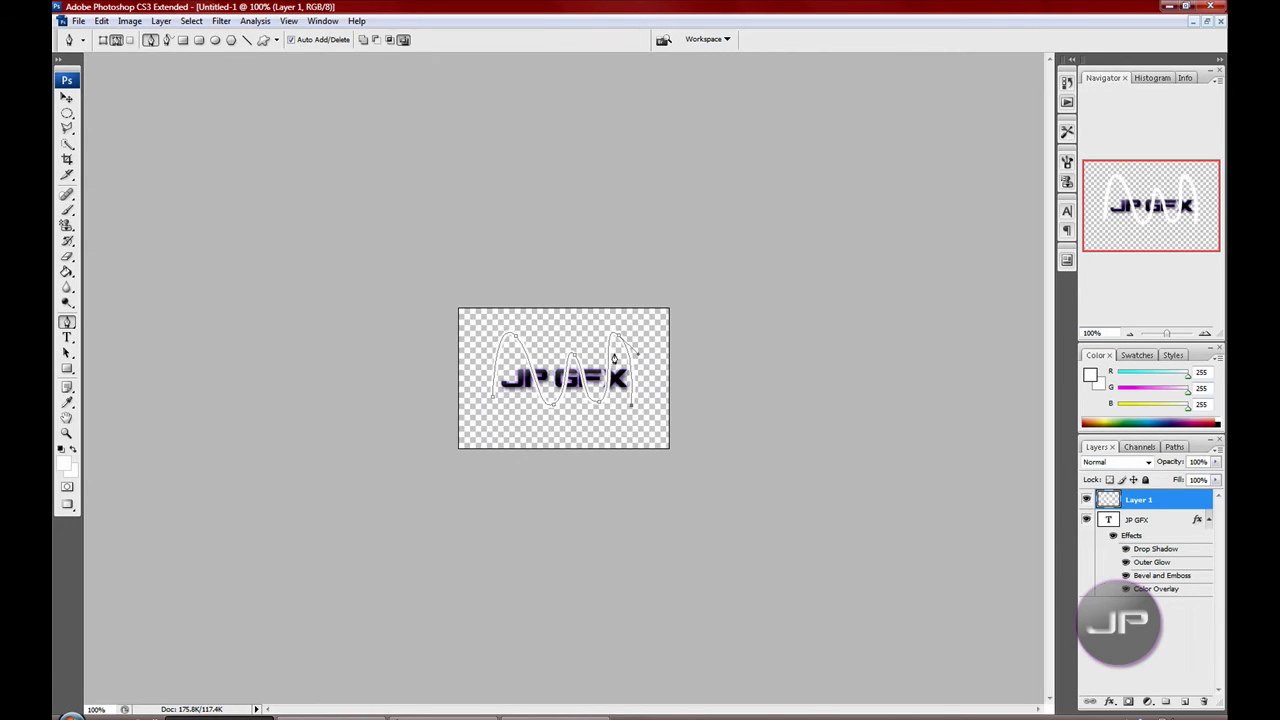
# - Restroke the path with Simulate Pressure for a tapered line and delete the path
pyautogui.rightClick(609, 355)
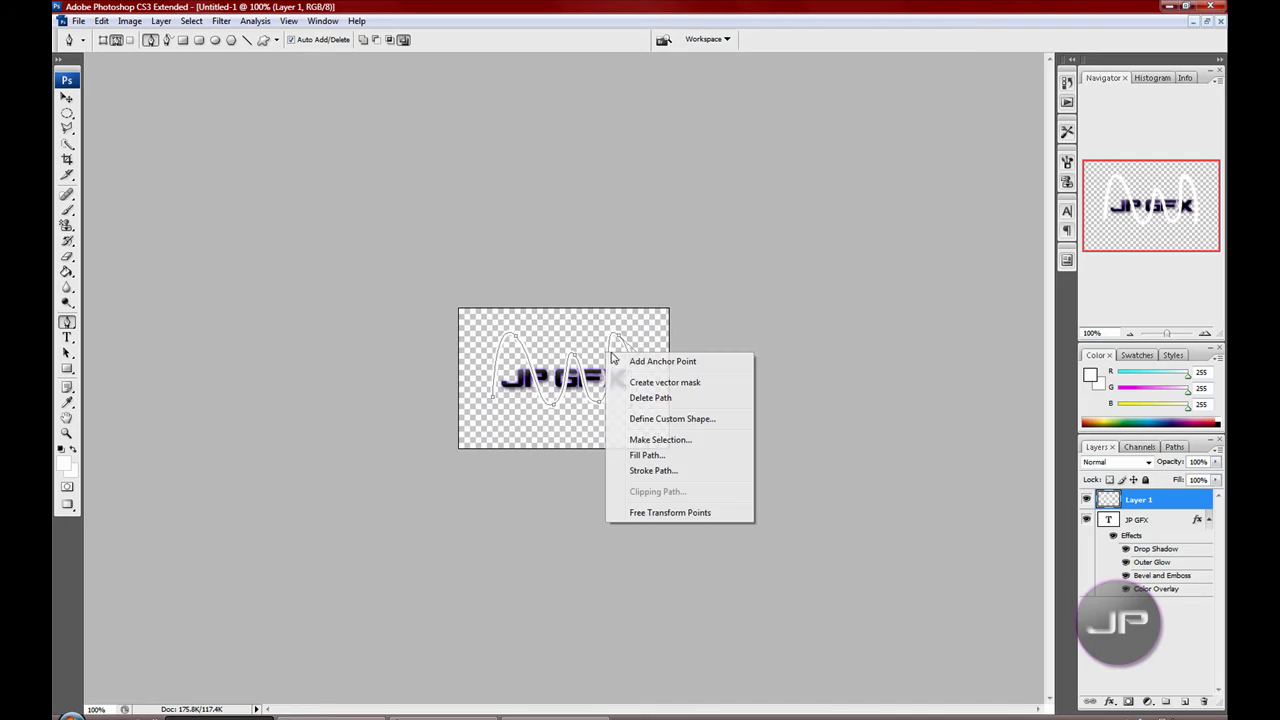
pyautogui.click(660, 470)
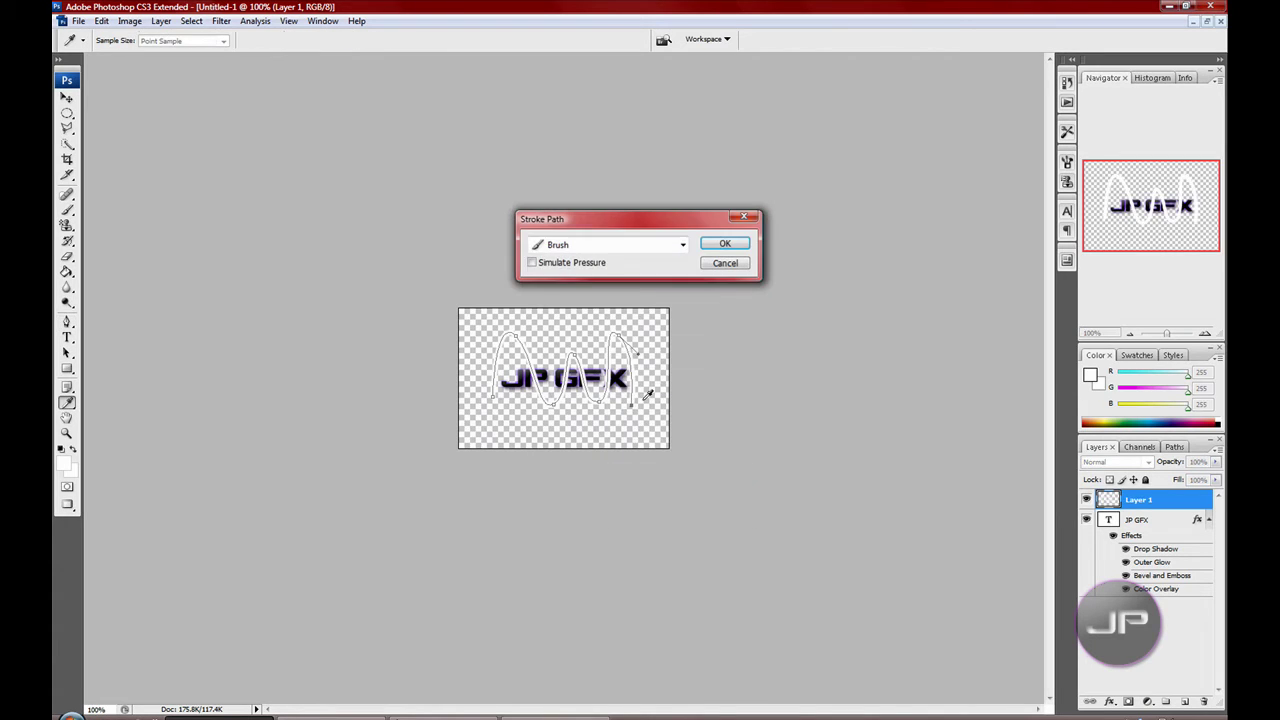
pyautogui.click(552, 263)
pyautogui.click(725, 245)
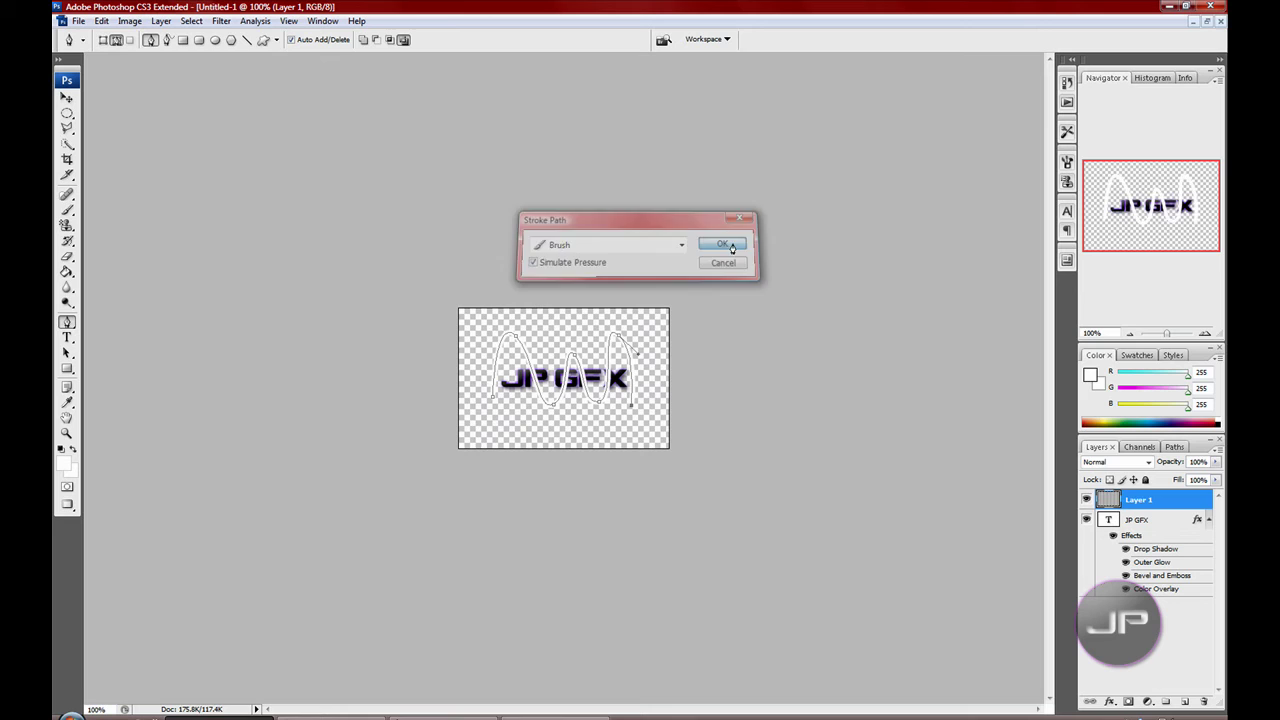
pyautogui.rightClick(613, 352)
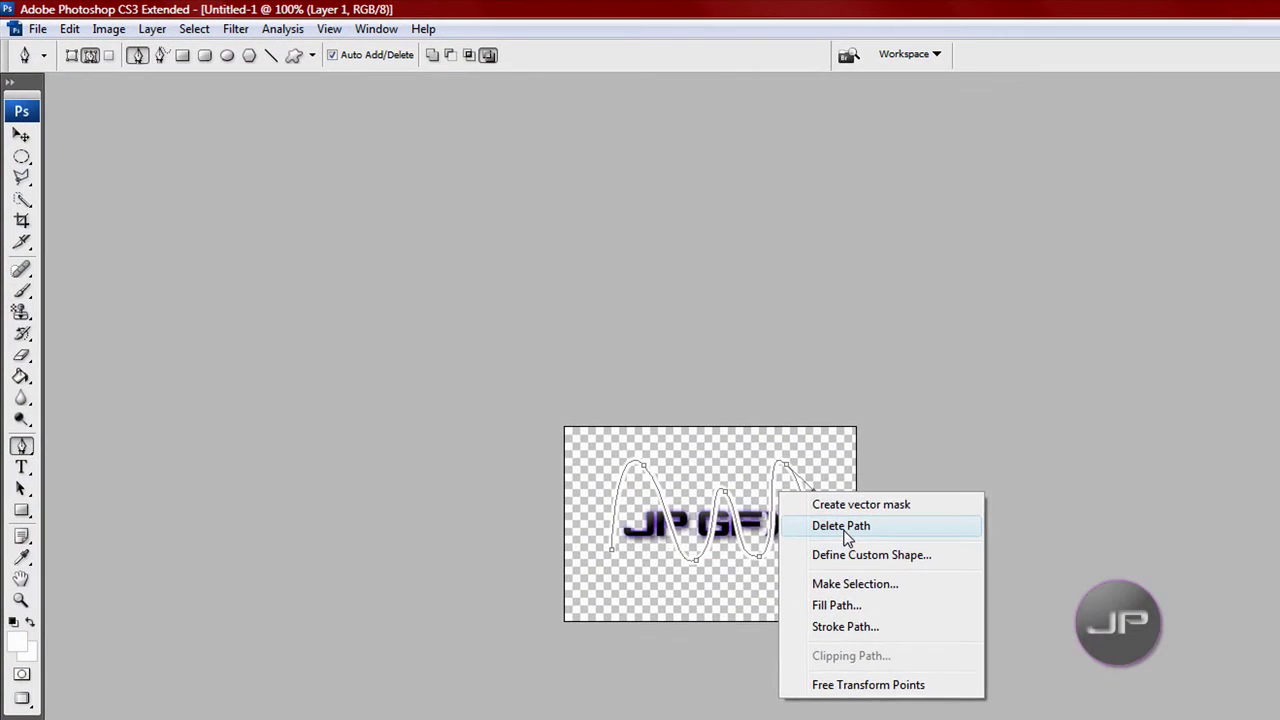
pyautogui.click(846, 530)
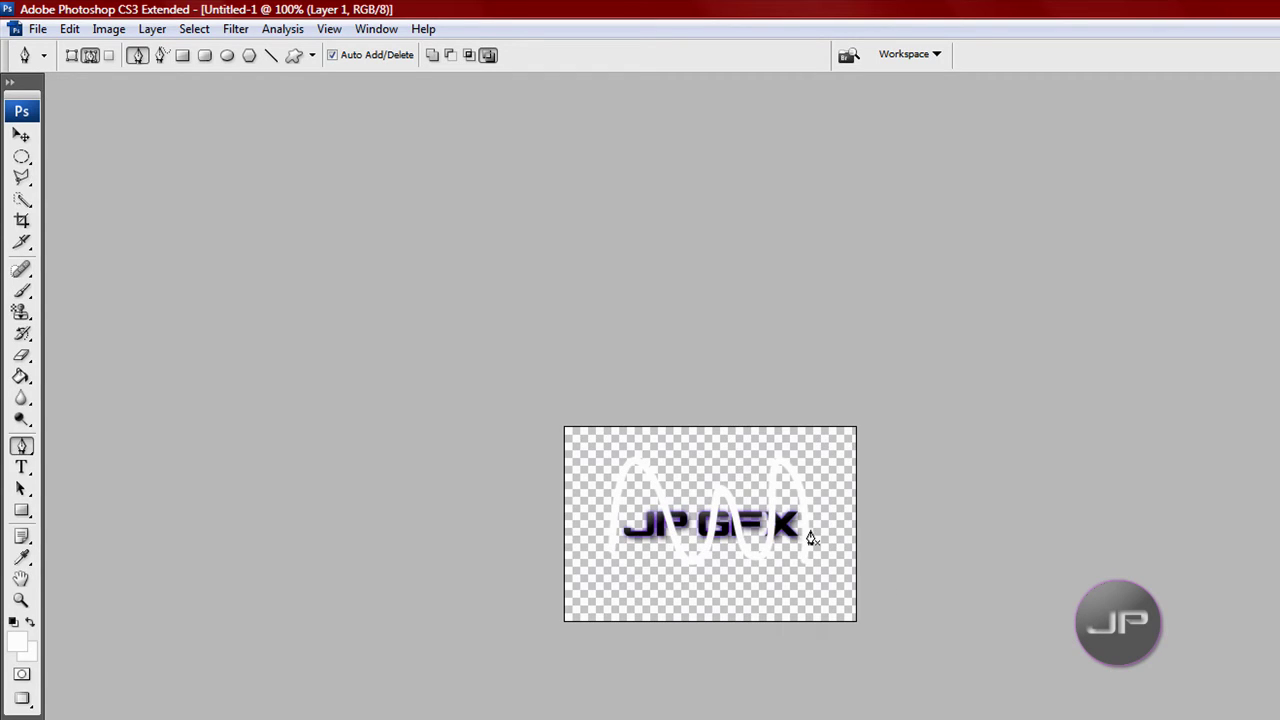
# - Undo three steps, restroke the reshaped path with the brush, and delete the path
pyautogui.hotkey('ctrl', 'alt', 'z')
pyautogui.hotkey('ctrl', 'alt', 'z')
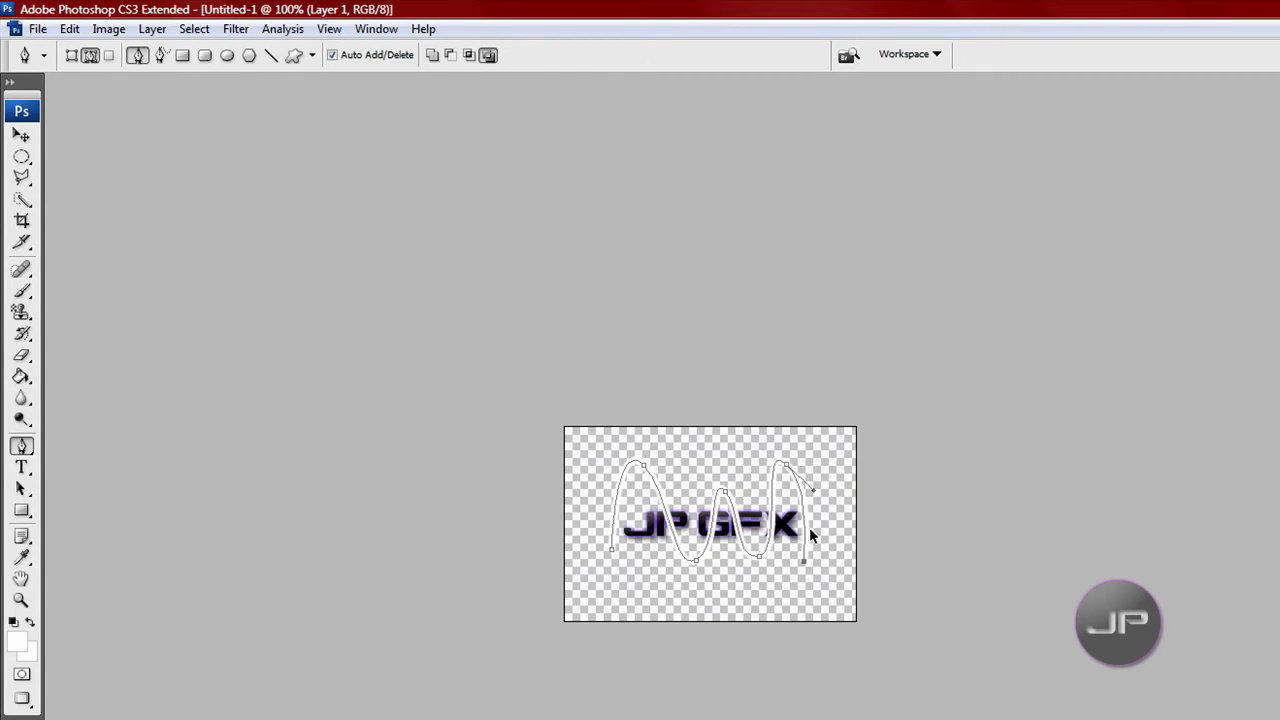
pyautogui.hotkey('ctrl', 'alt', 'z')
pyautogui.hotkey('ctrl', 'alt', 'z')
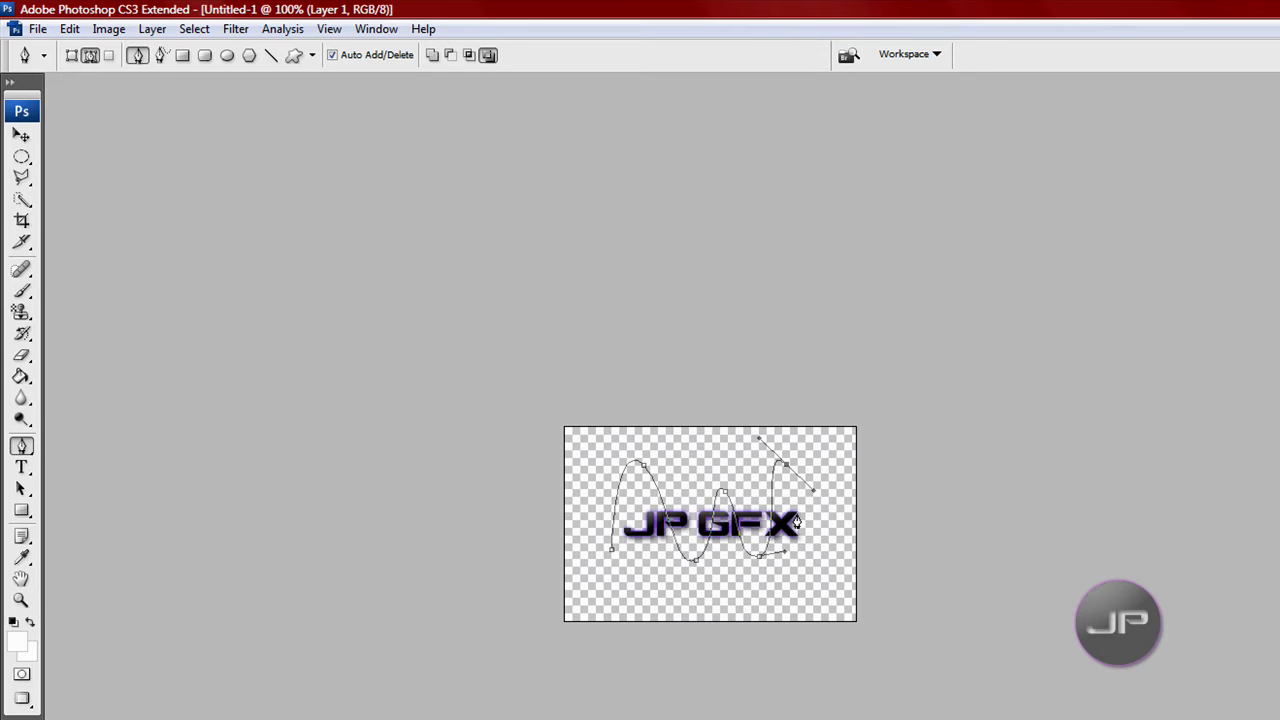
pyautogui.hotkey('ctrl', 'alt', 'z')
pyautogui.rightClick(757, 517)
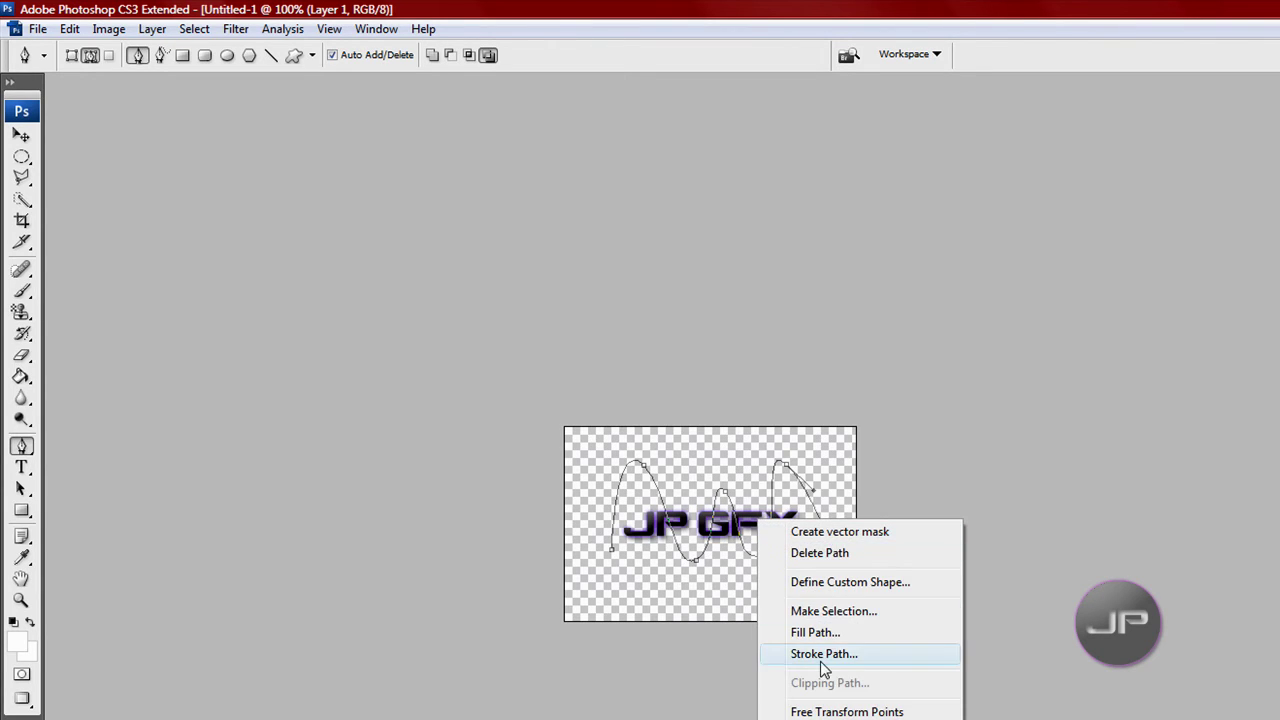
pyautogui.click(822, 655)
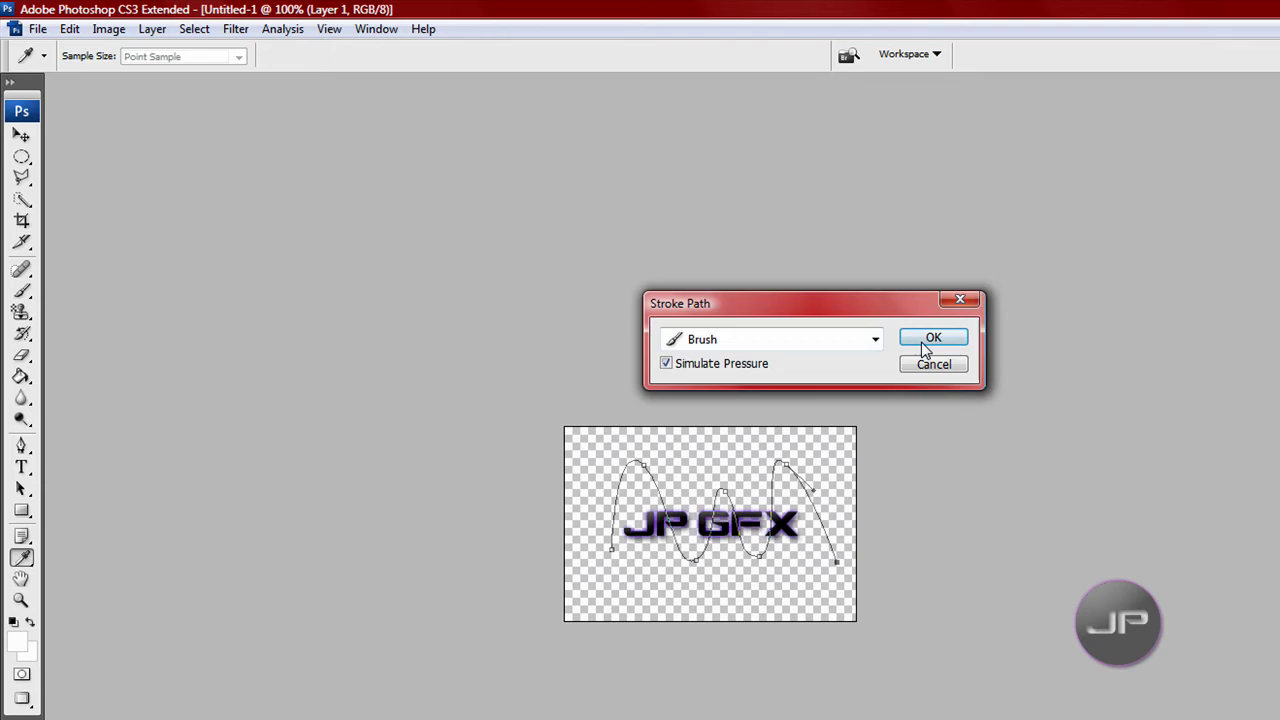
pyautogui.click(921, 348)
pyautogui.rightClick(773, 521)
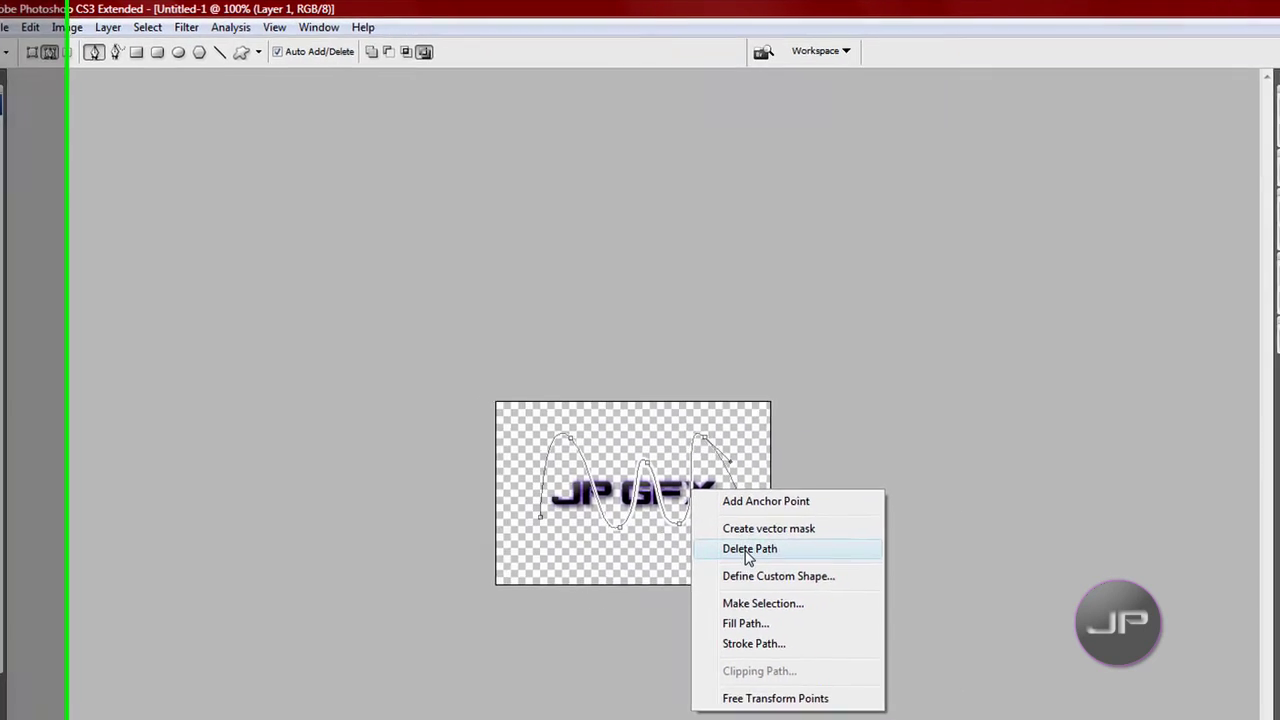
pyautogui.click(815, 580)
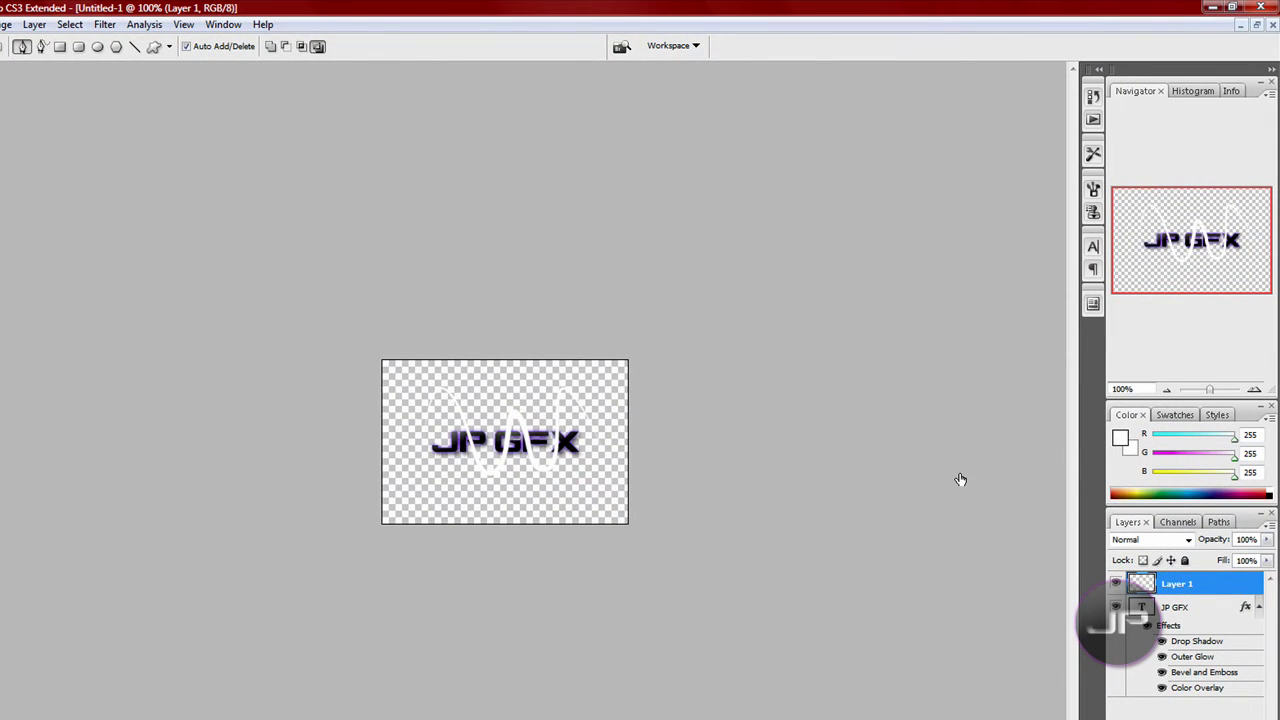
# - Turn on Layer 1's Outer Glow with colour #d800ff and confirm the Layer Style
pyautogui.press('h')
pyautogui.doubleClick(1140, 583)
pyautogui.click(740, 333)
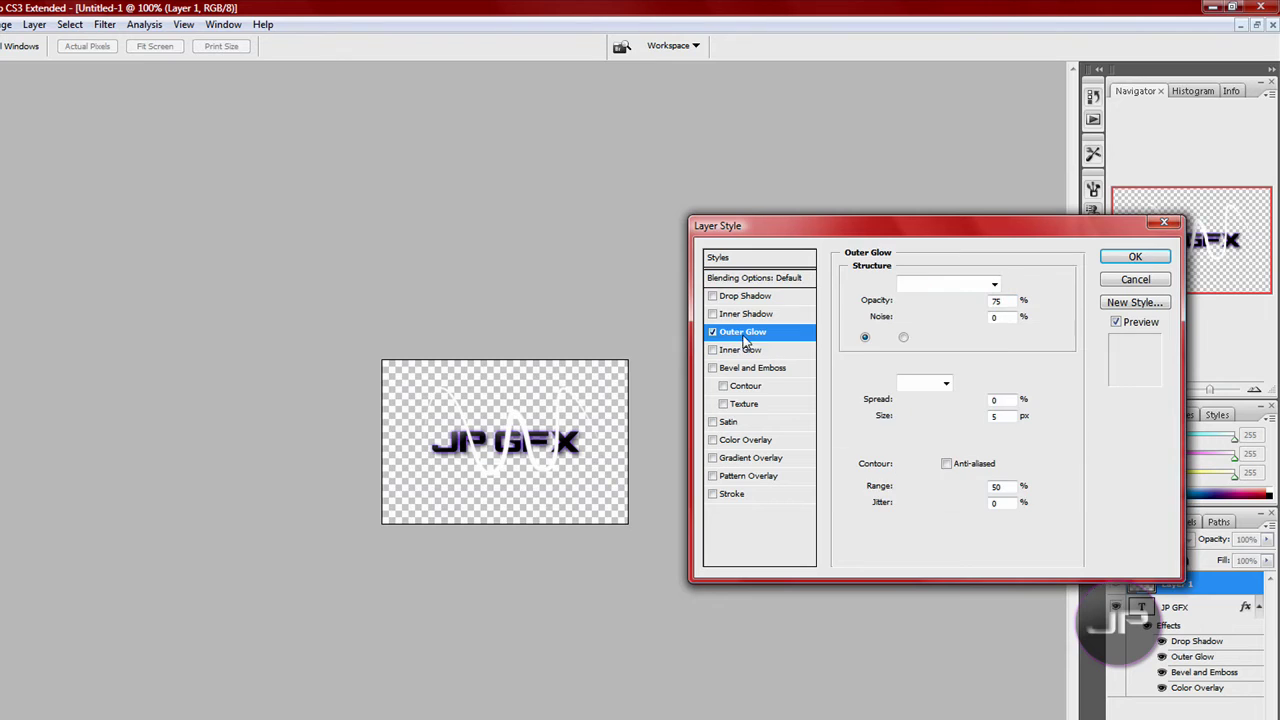
pyautogui.click(880, 337)
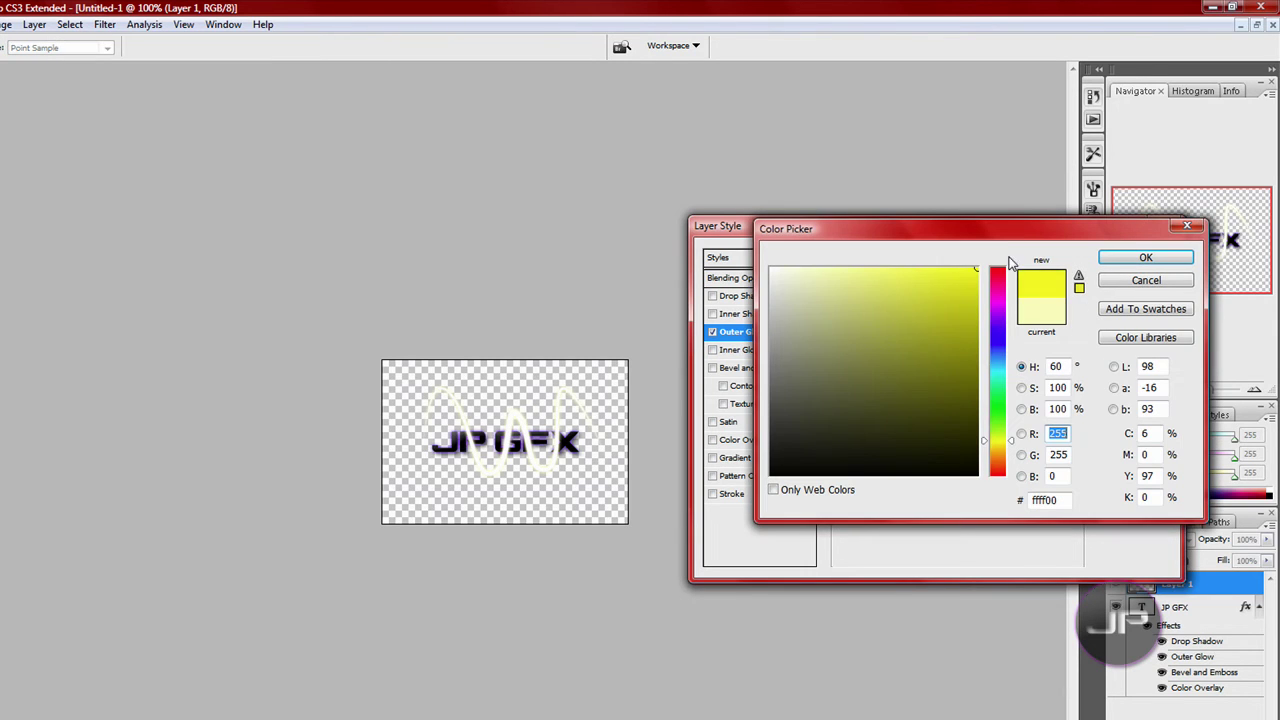
pyautogui.moveTo(1003, 318); pyautogui.dragTo(1003, 308)
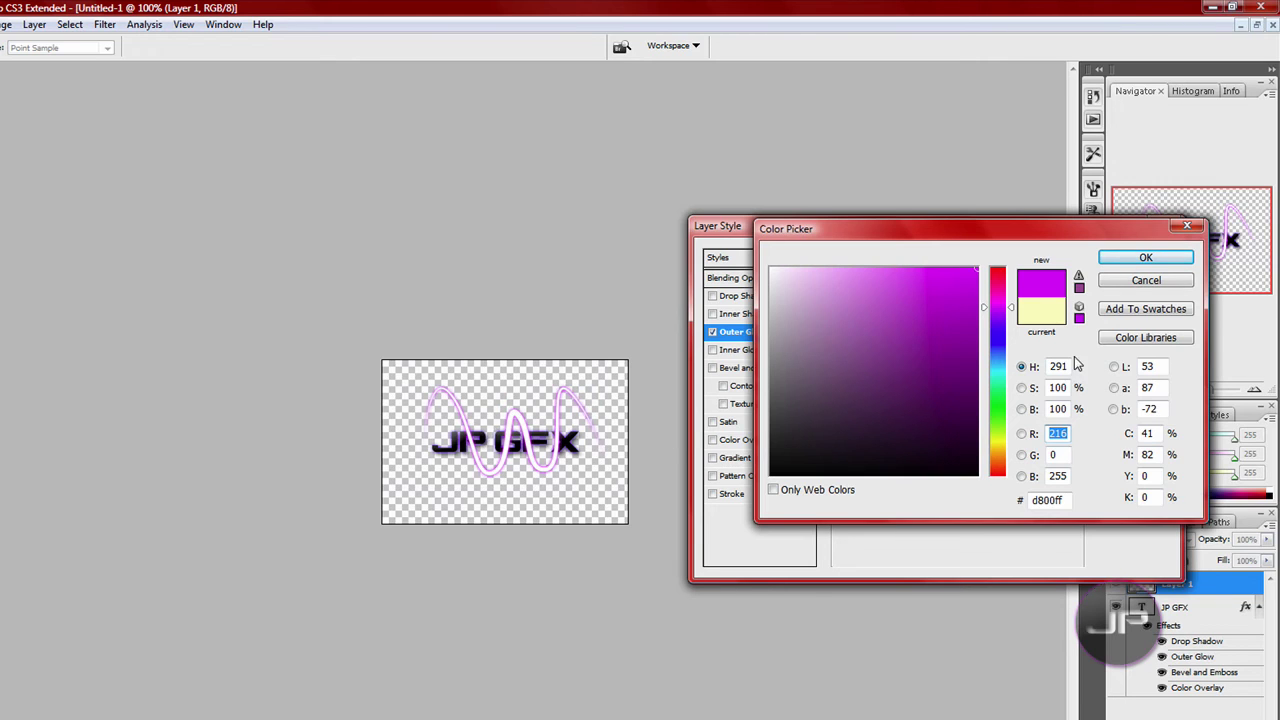
pyautogui.click(1140, 260)
pyautogui.click(1136, 259)
pyautogui.press('p')
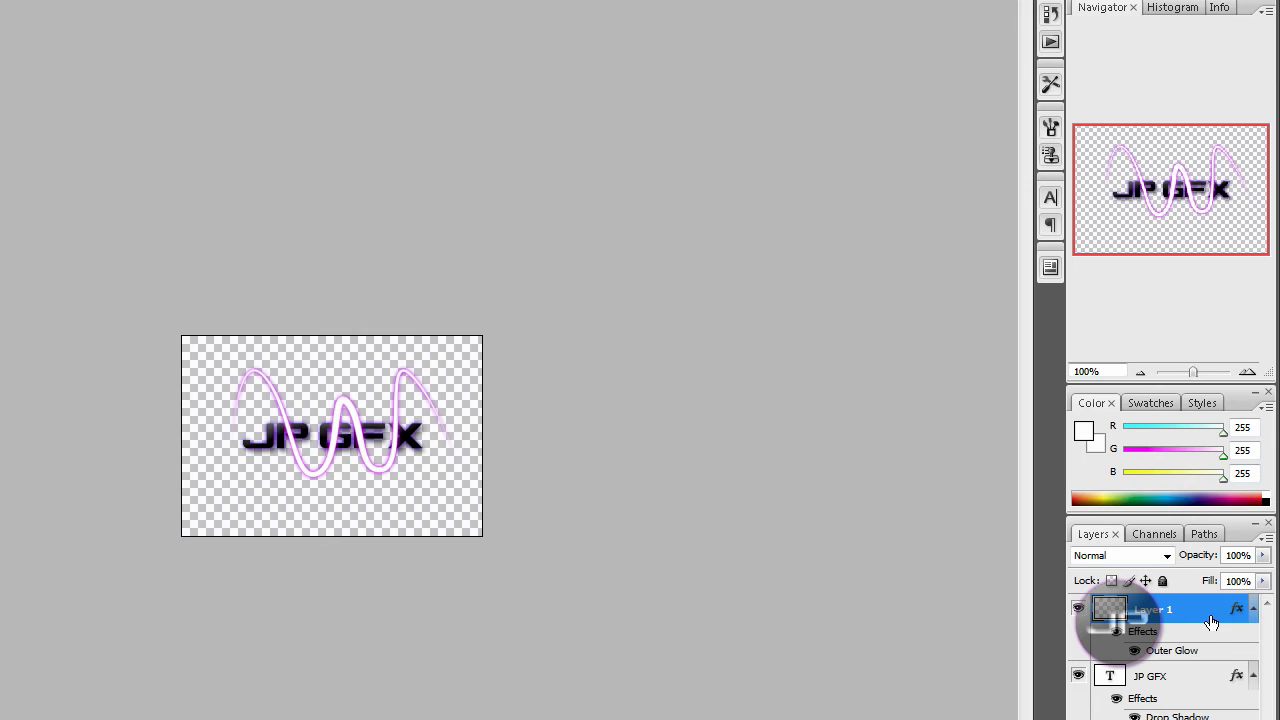
pyautogui.doubleClick(1210, 623)
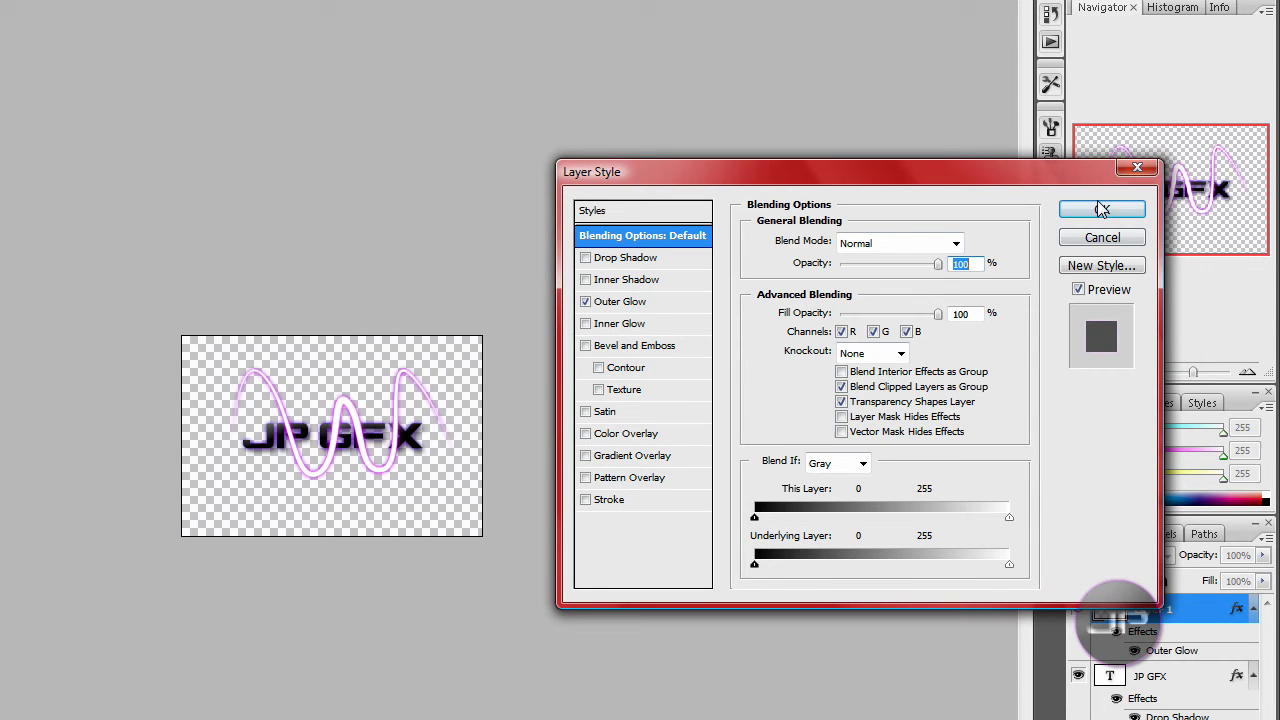
pyautogui.click(1101, 208)
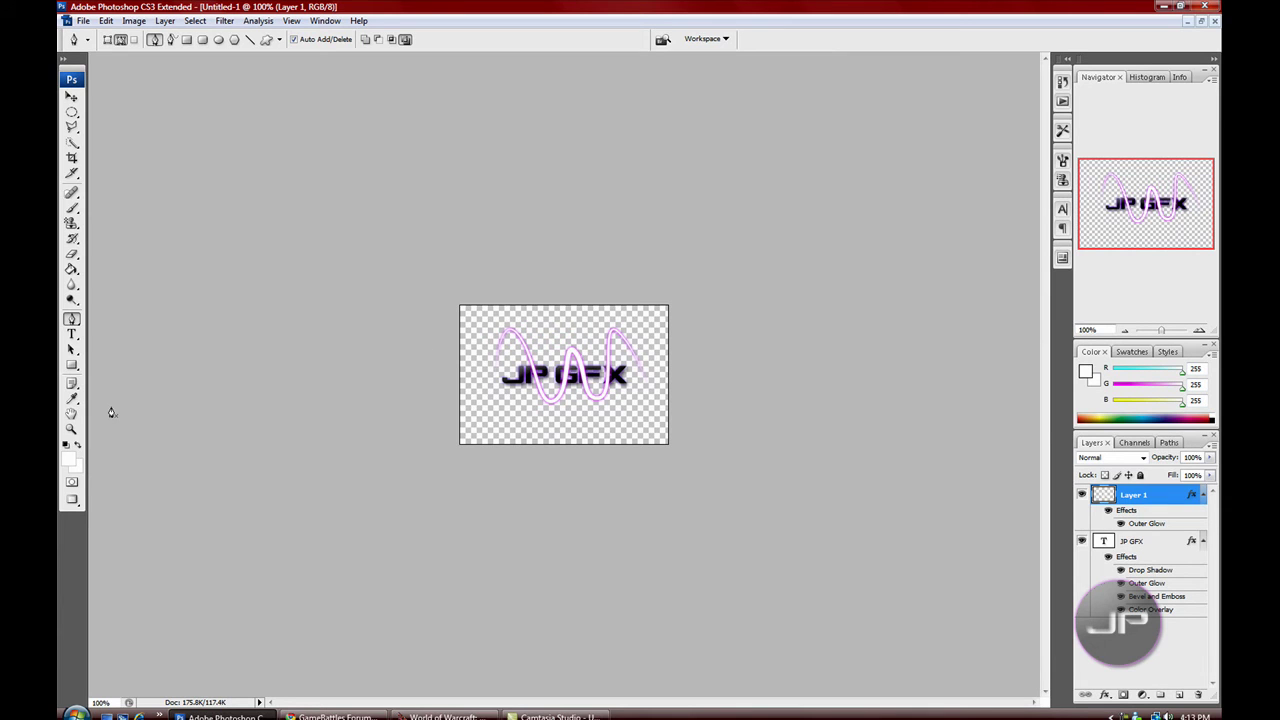
# - Fit the view to screen, then erase beam sections over the lower and inner G, F's top and X's upper-left arm
pyautogui.click(71, 428)
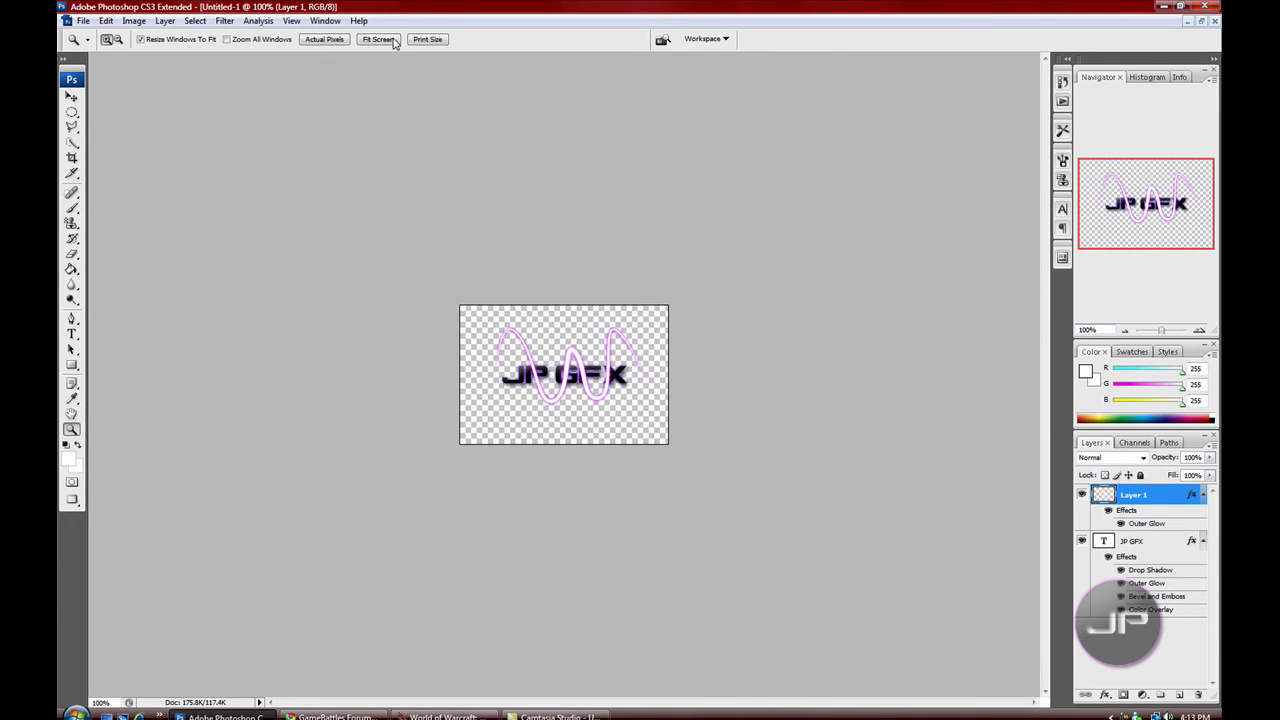
pyautogui.click(380, 42)
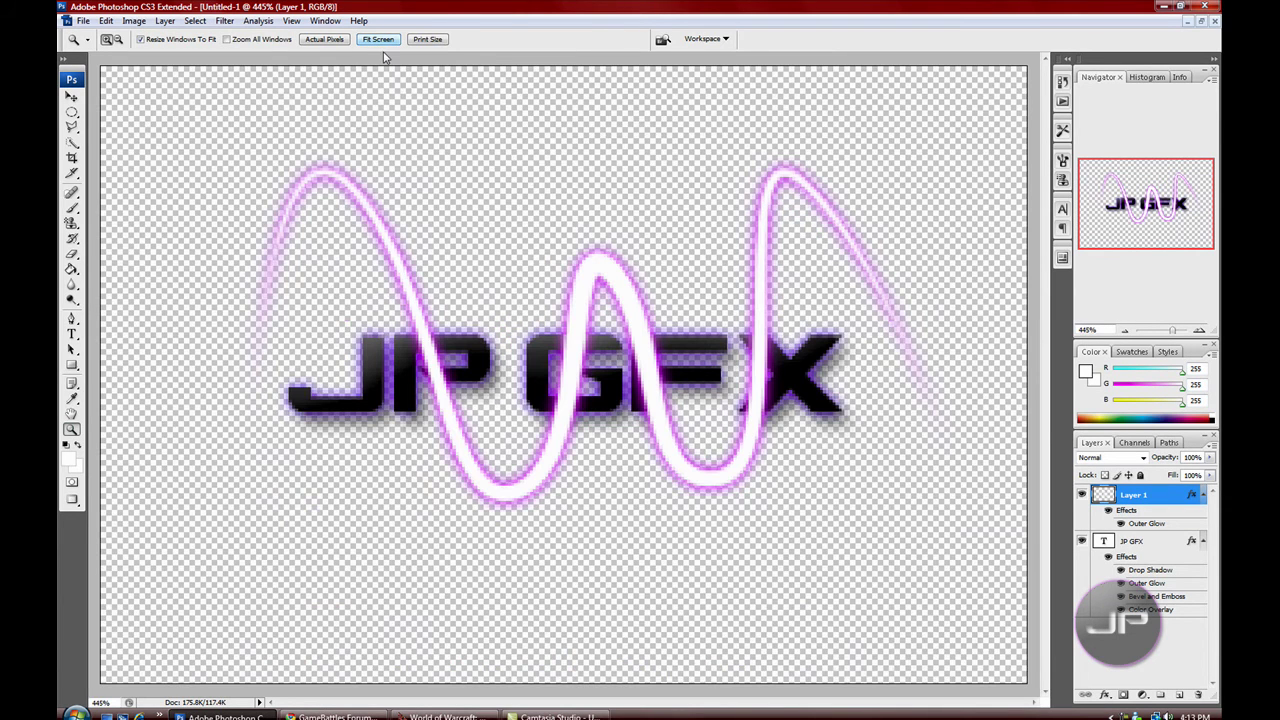
pyautogui.click(71, 254)
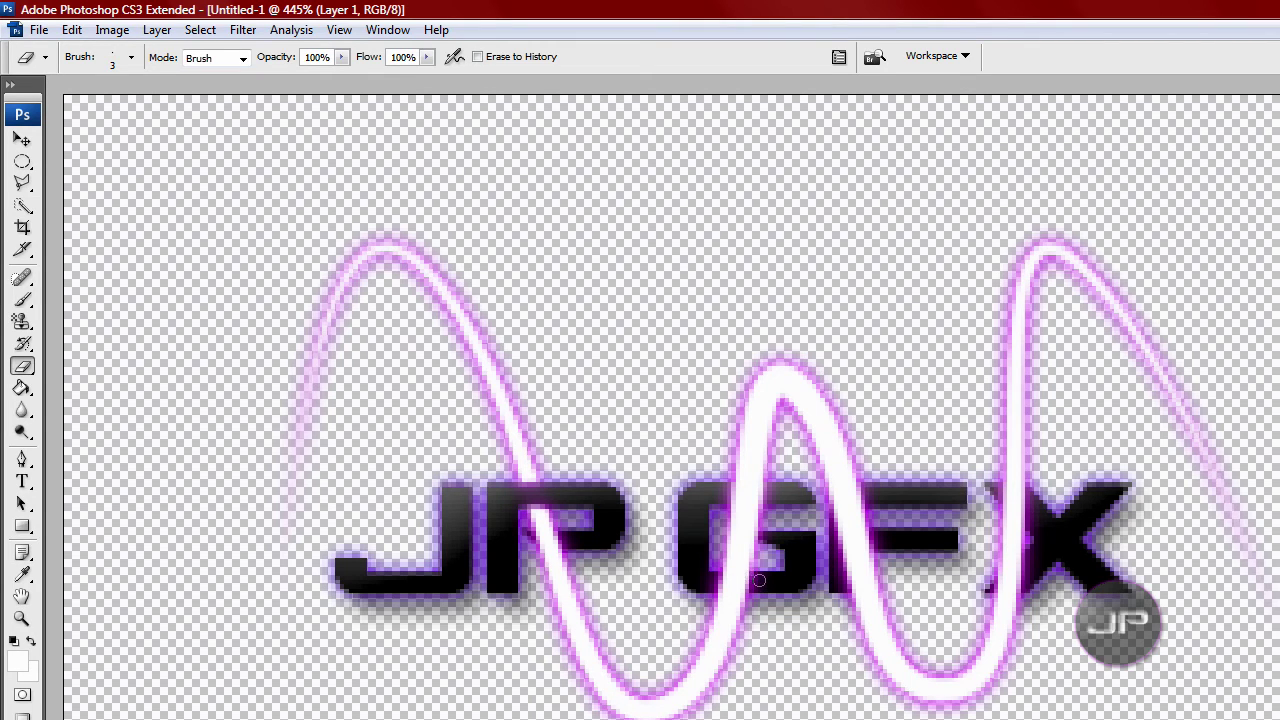
pyautogui.moveTo(758, 590)
pyautogui.mouseDown()
pyautogui.moveTo(713, 587)
pyautogui.moveTo(765, 580)
pyautogui.mouseUp()
pyautogui.moveTo(761, 497)
pyautogui.mouseDown()
pyautogui.moveTo(694, 488)
pyautogui.moveTo(782, 490)
pyautogui.moveTo(745, 489)
pyautogui.mouseUp()
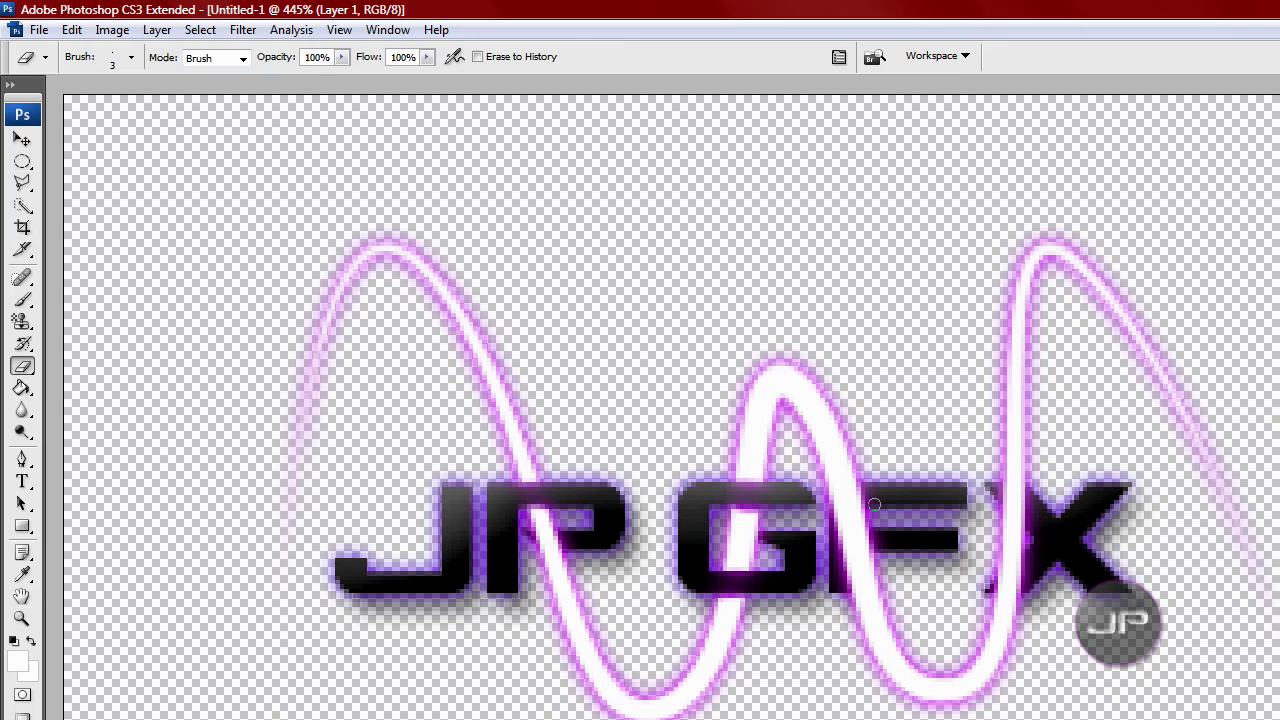
pyautogui.moveTo(874, 505)
pyautogui.mouseDown()
pyautogui.moveTo(833, 498)
pyautogui.moveTo(866, 494)
pyautogui.moveTo(837, 485)
pyautogui.moveTo(876, 488)
pyautogui.moveTo(830, 497)
pyautogui.moveTo(844, 520)
pyautogui.moveTo(874, 516)
pyautogui.moveTo(838, 519)
pyautogui.moveTo(884, 527)
pyautogui.moveTo(826, 533)
pyautogui.moveTo(866, 539)
pyautogui.moveTo(836, 542)
pyautogui.moveTo(854, 556)
pyautogui.moveTo(836, 572)
pyautogui.moveTo(849, 573)
pyautogui.moveTo(849, 595)
pyautogui.moveTo(849, 554)
pyautogui.mouseUp()
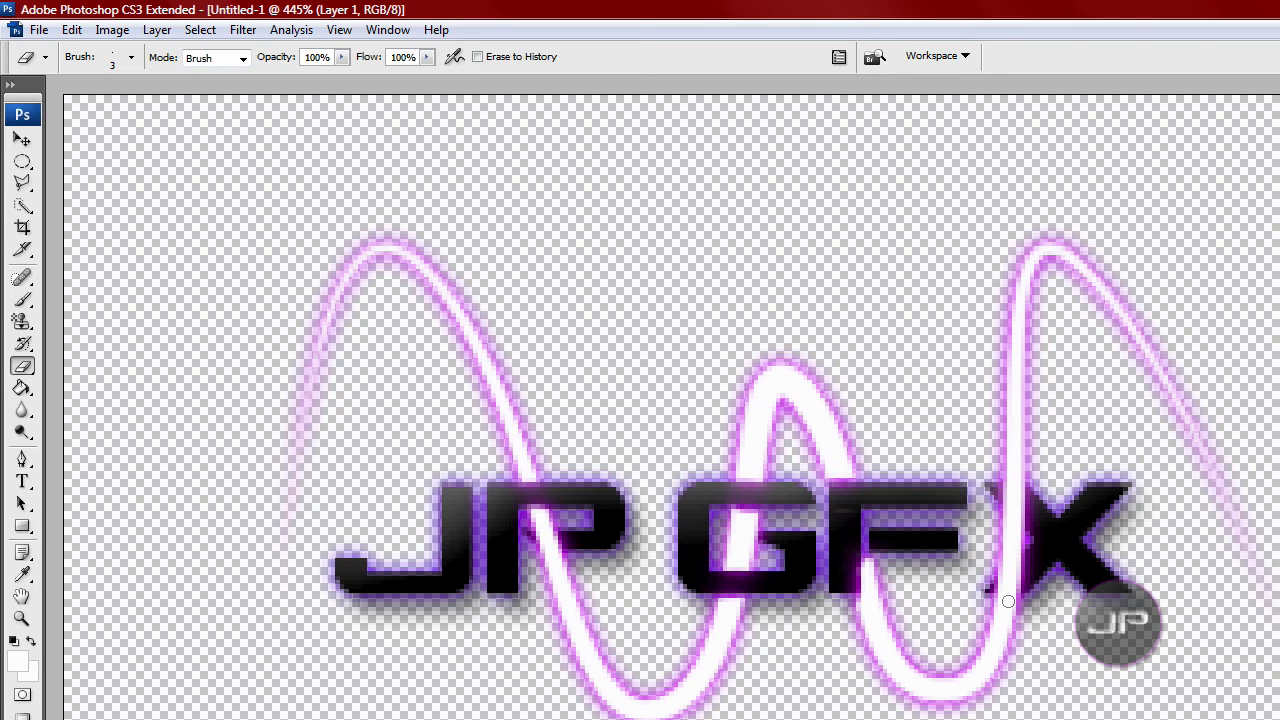
pyautogui.moveTo(1033, 512)
pyautogui.mouseDown()
pyautogui.moveTo(998, 491)
pyautogui.moveTo(1026, 488)
pyautogui.moveTo(989, 486)
pyautogui.moveTo(1056, 492)
pyautogui.mouseUp()
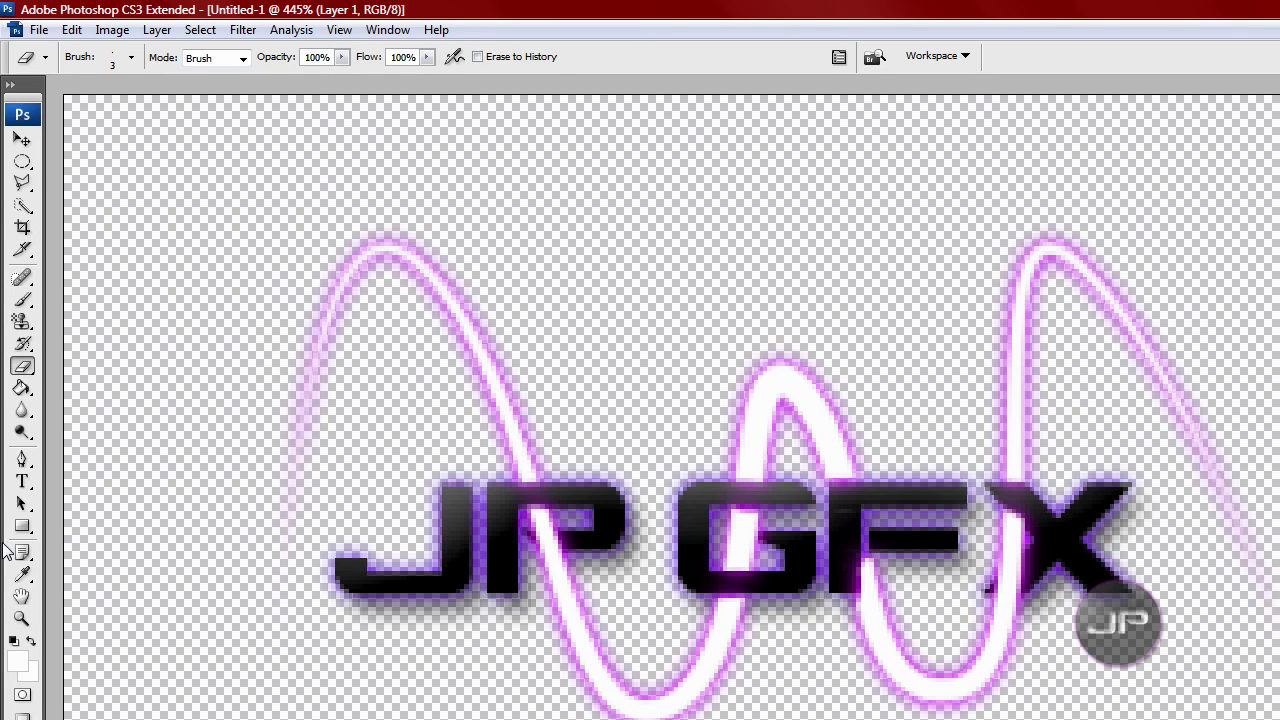
# - Show the finished JP GFX artwork at Actual Pixels using the Zoom tool
pyautogui.click(22, 619)
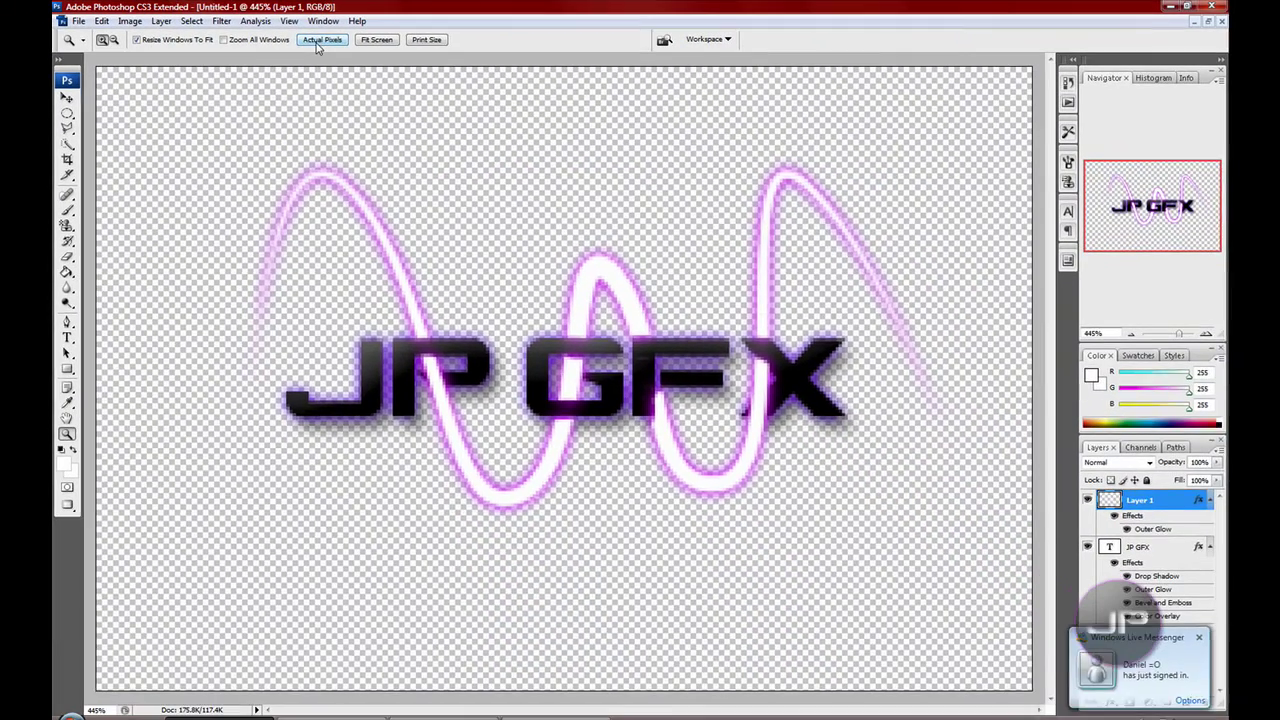
pyautogui.click(387, 56)
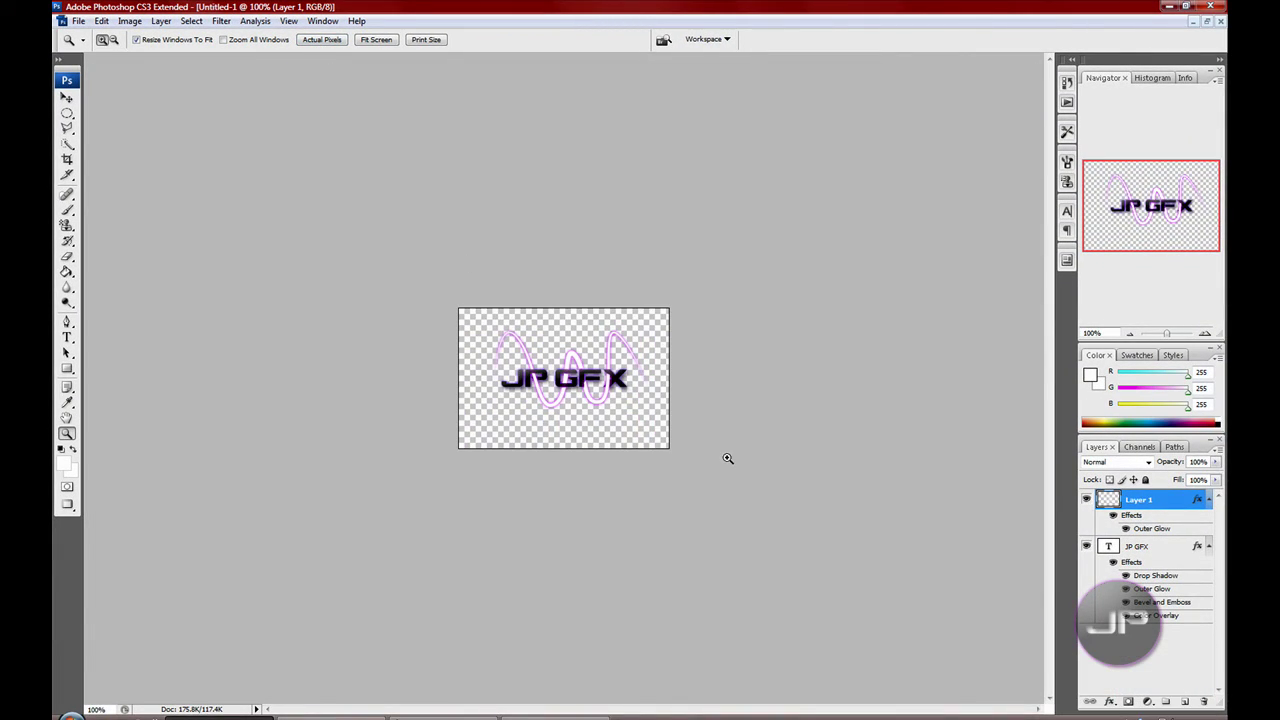